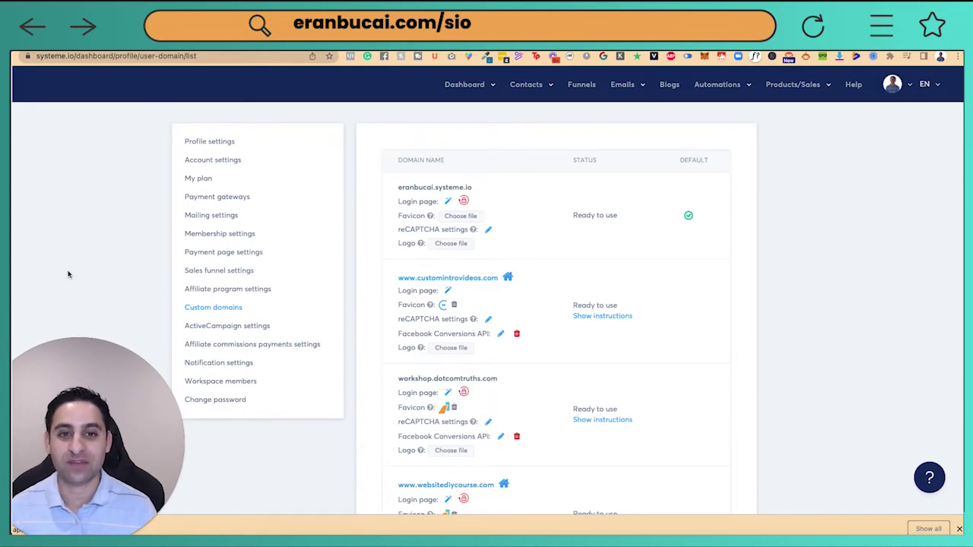
- Add summit.dotcomtruths.com as a custom domain in the account's settings and save it
click(910, 89)
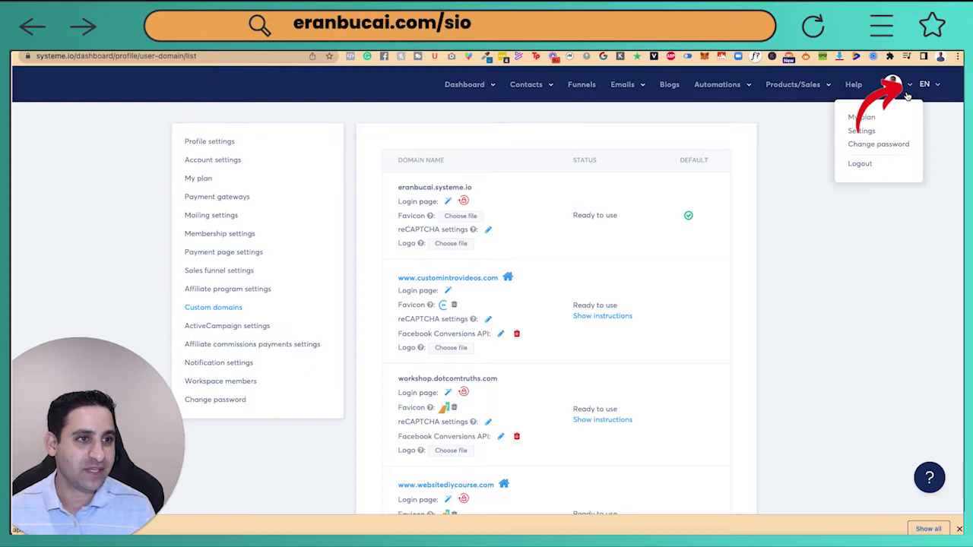
click(862, 131)
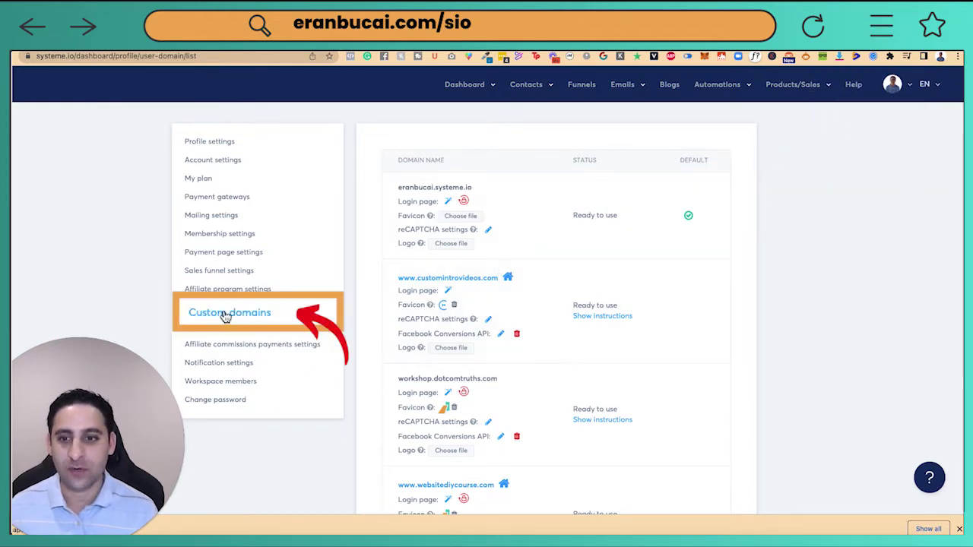
scroll(738, 228, down, 10)
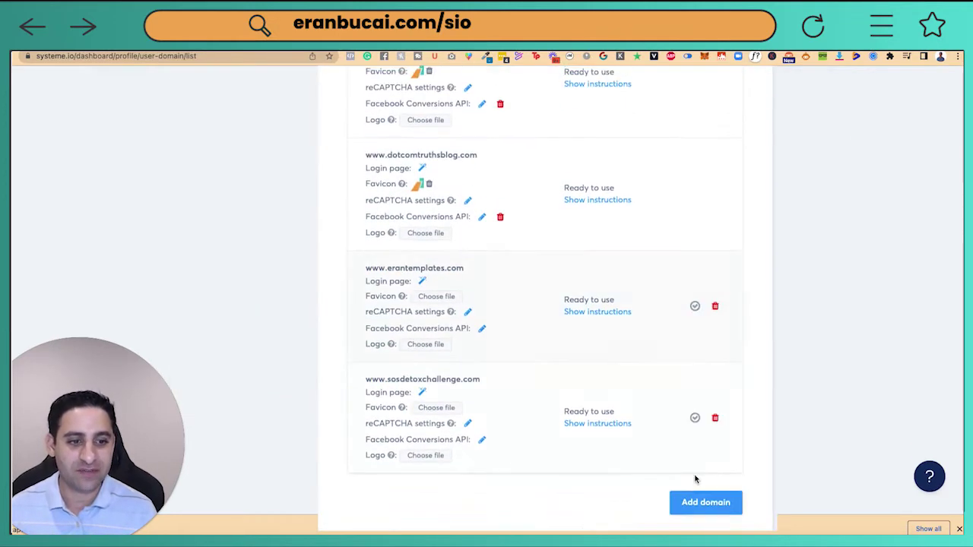
click(699, 503)
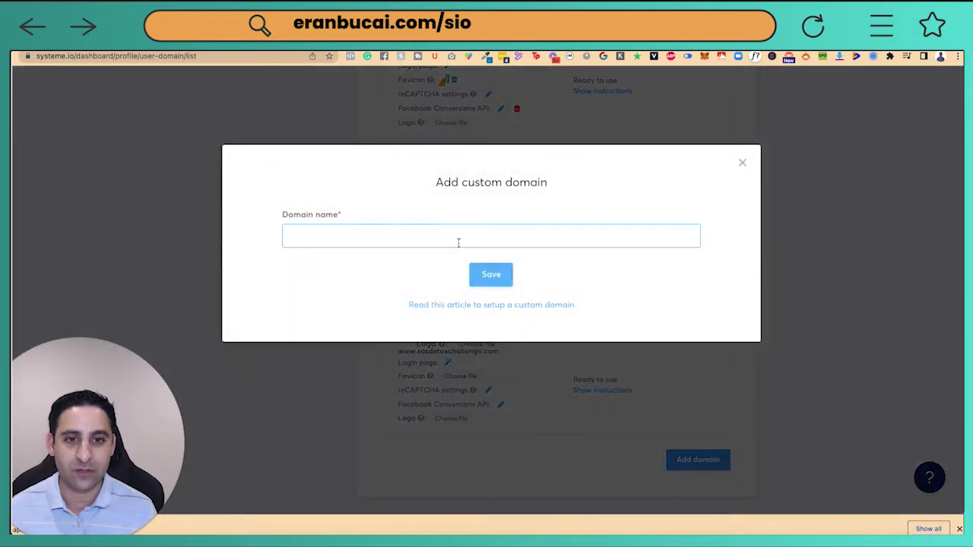
click(452, 233)
text(summit.dotcomtruths.com)
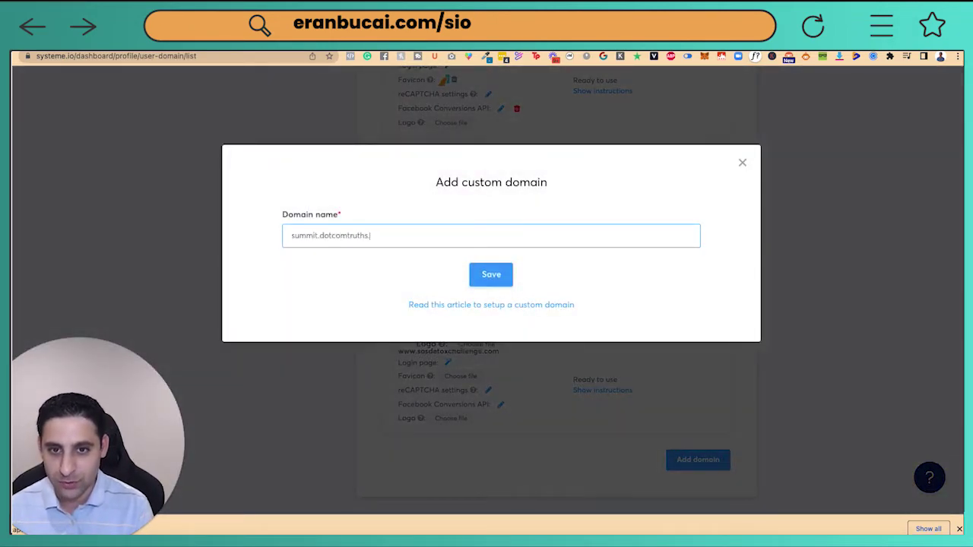
click(491, 274)
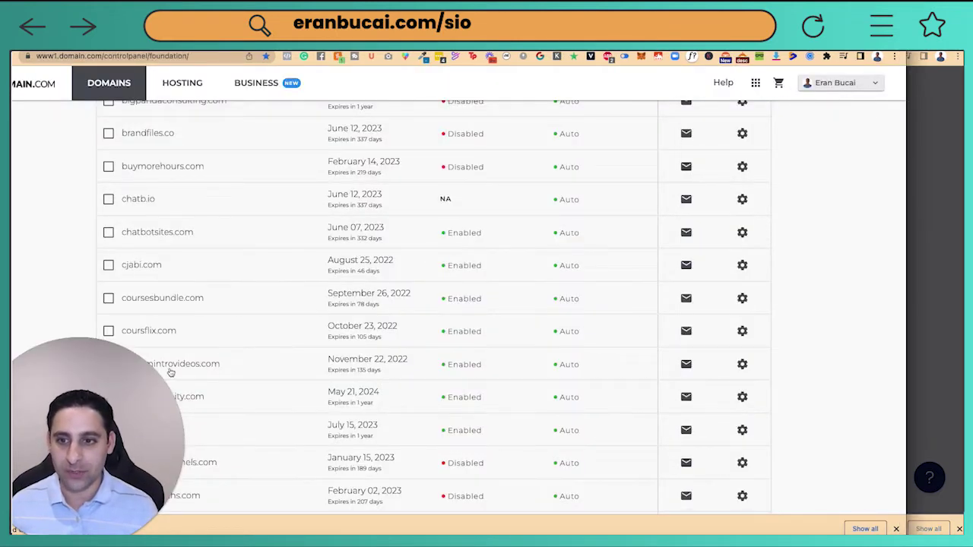
- Look up the nameservers of dotcomtruths.com in its DNS settings at Domain.com
click(178, 504)
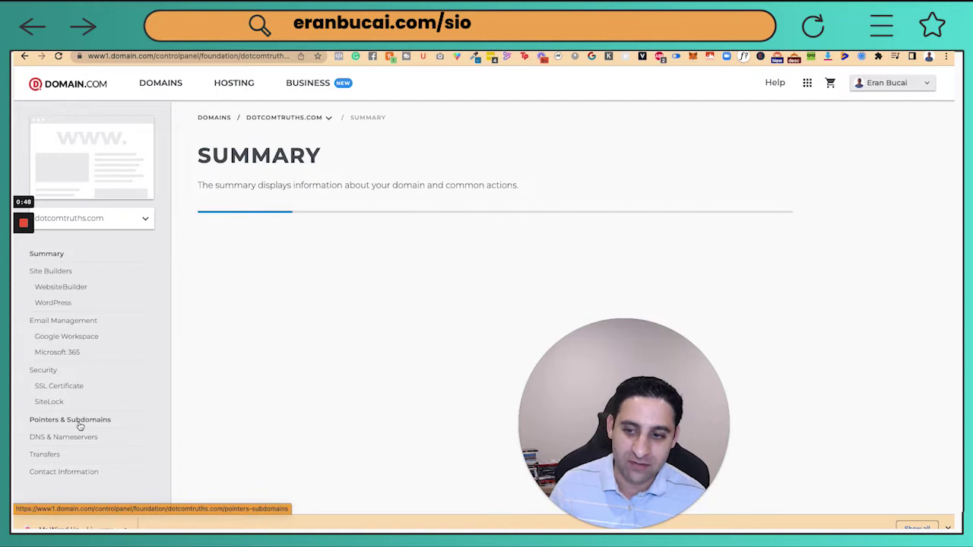
click(72, 438)
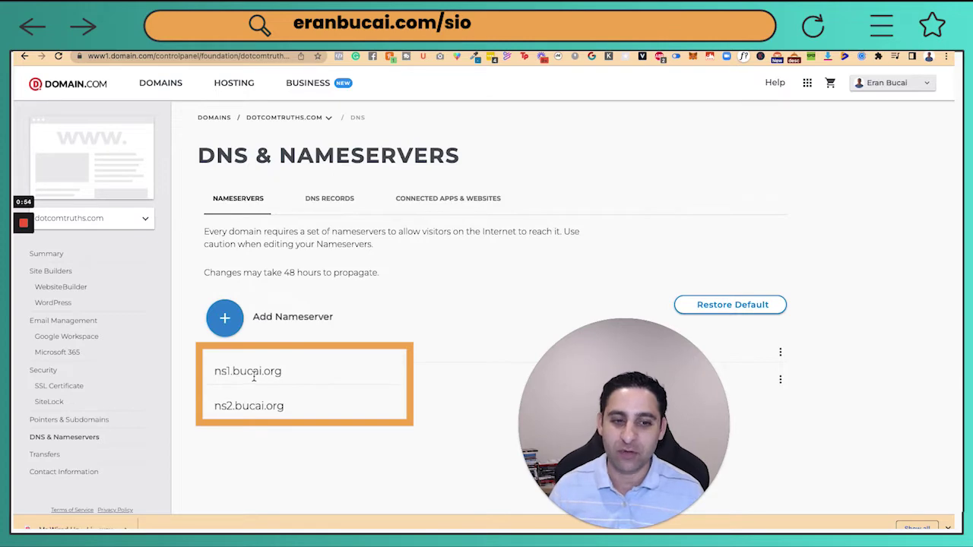
- Switch to cPanel and open the zone records of dotcomtruths.com, filtered to CNAME
key(ctrl+Tab)
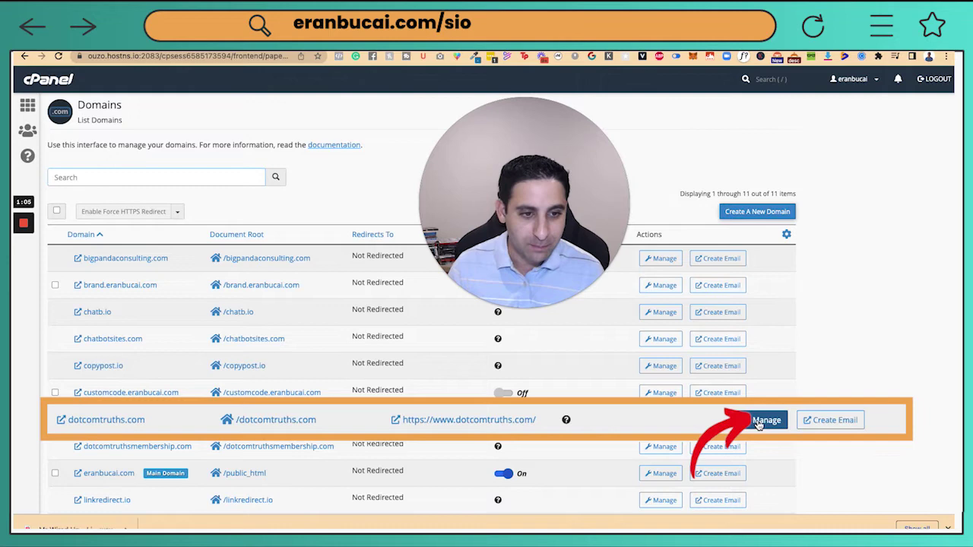
click(654, 419)
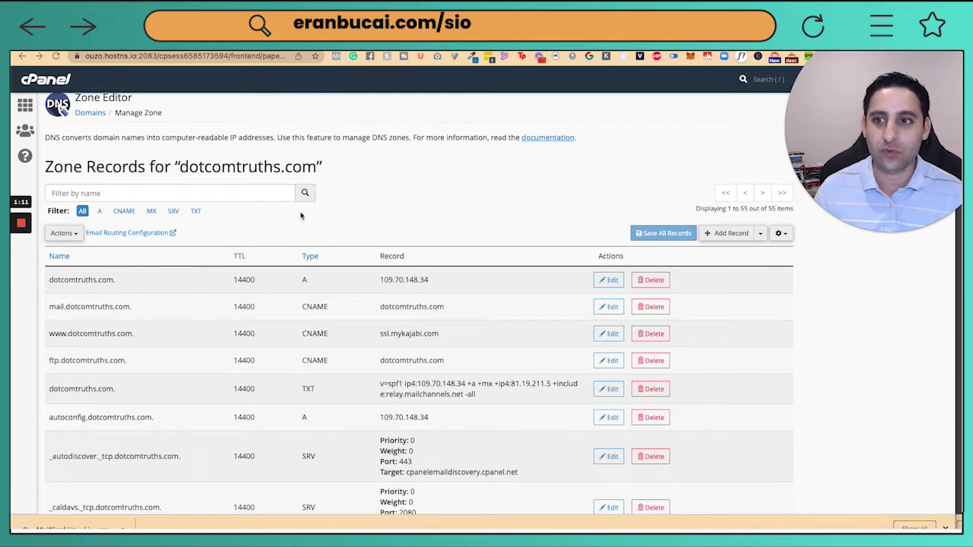
click(124, 210)
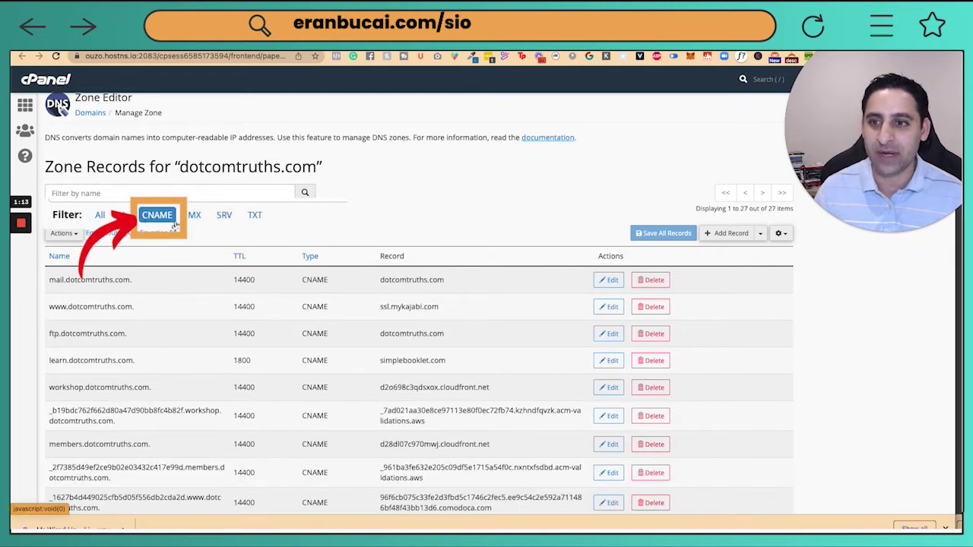
- Start a new zone record for dotcomtruths.com and set its type to CNAME
click(714, 233)
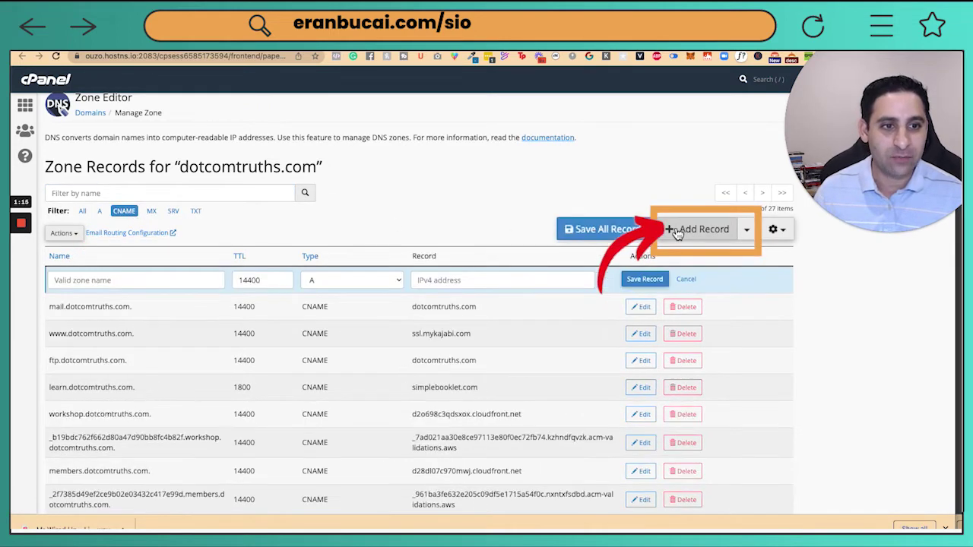
click(352, 279)
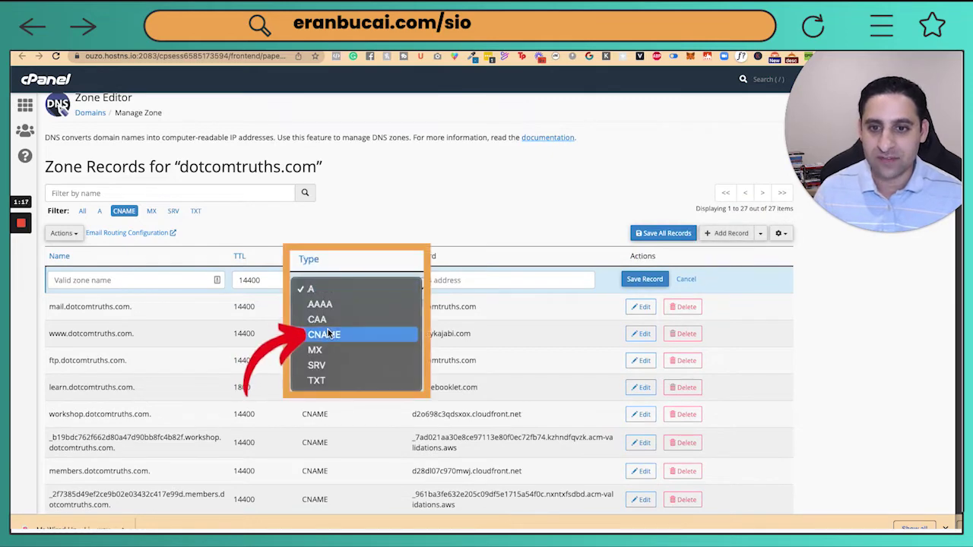
click(336, 327)
- Copy "summit" from the first CNAME entry in systeme.io's DNS configuration into the new cPanel record's name
click(142, 281)
key(ctrl+Tab)
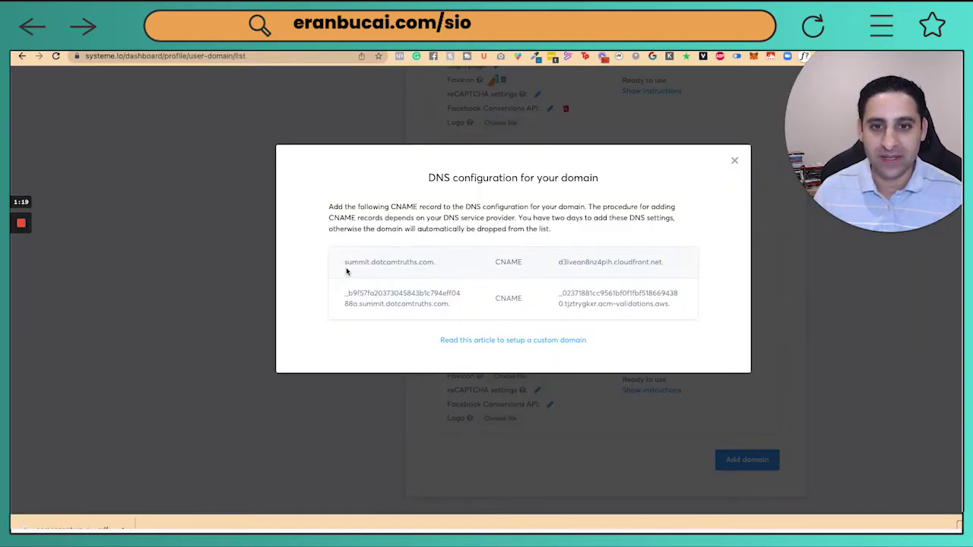
drag(345, 263, 369, 262)
key(ctrl+c)
key(ctrl+shift+Tab)
click(120, 281)
key(ctrl+v)
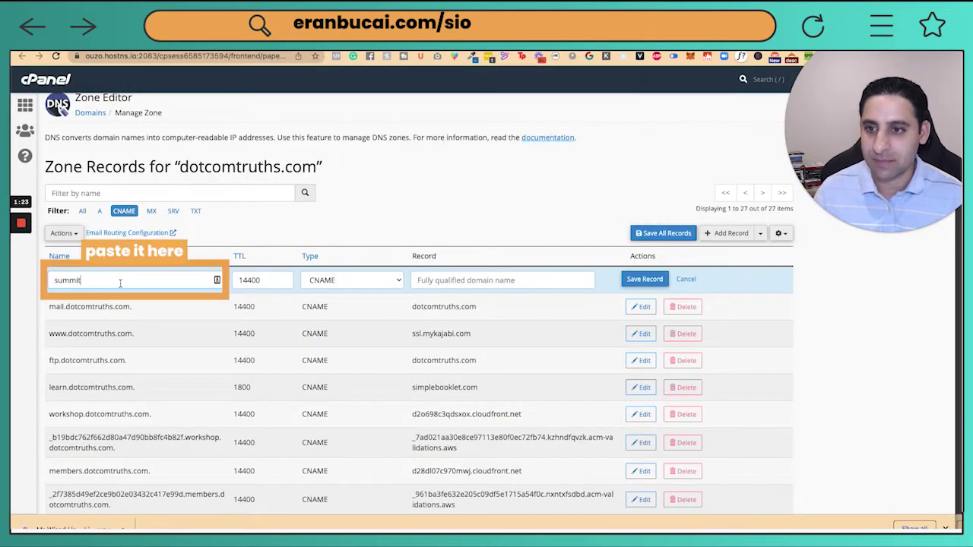
- Try the full summit.dotcomtruths.com from systeme.io as the record's name, and shorten it back to "summit"
key(ctrl+Tab)
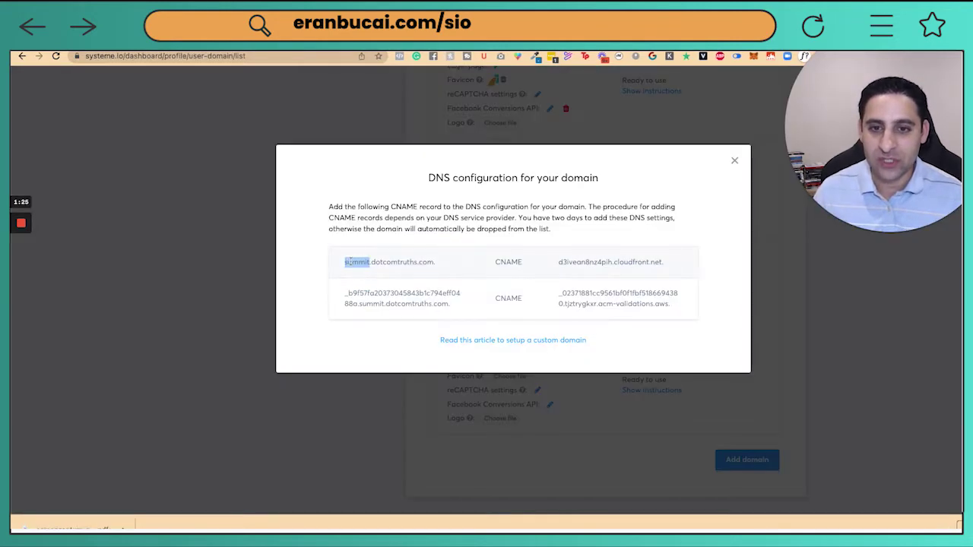
drag(342, 264, 430, 262)
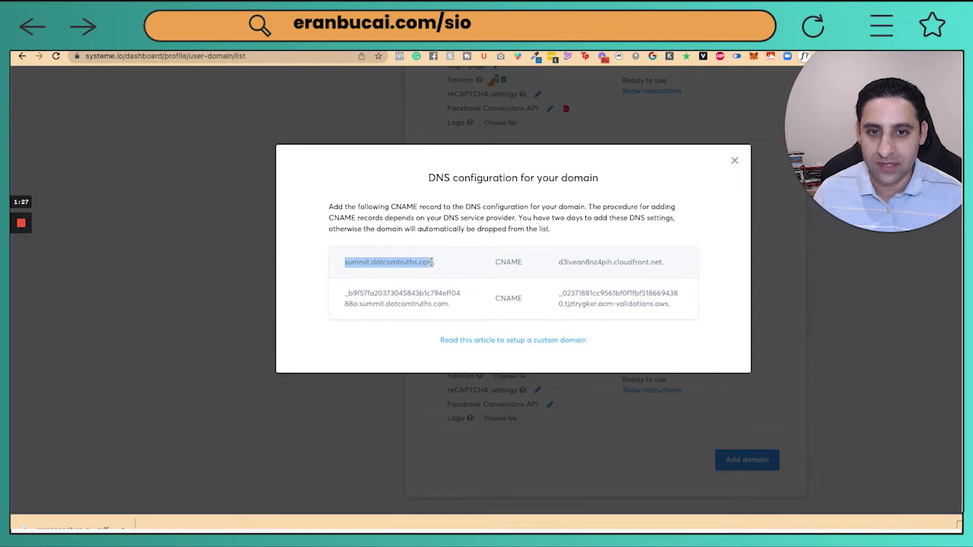
key(ctrl+c)
key(ctrl+shift+Tab)
key(ctrl+a)
key(ctrl+v)
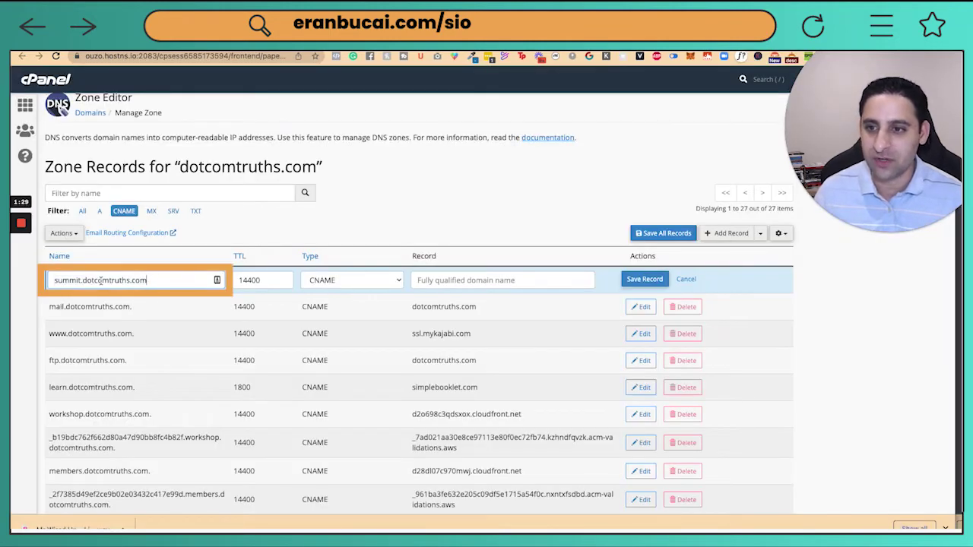
key(ctrl+a)
click(101, 280)
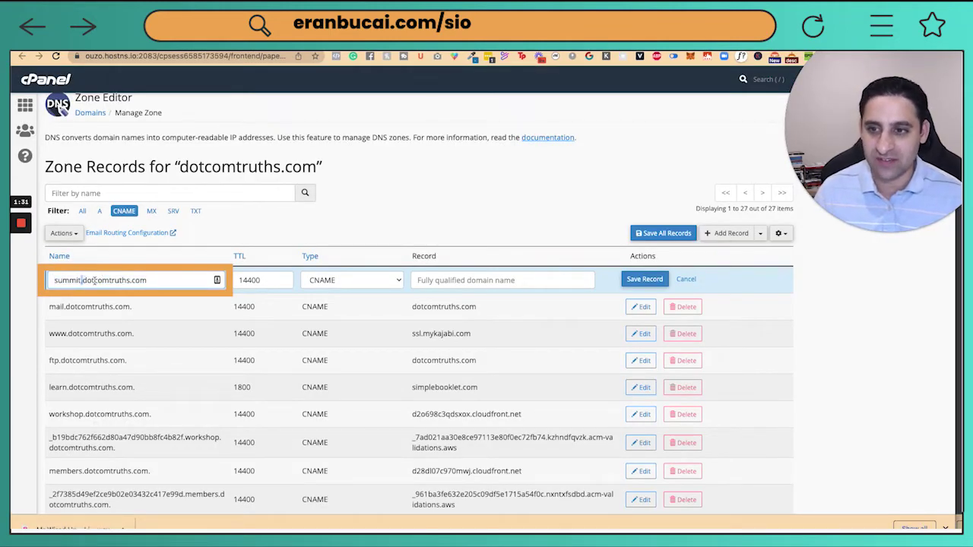
key(shift+End)
key(BackSpace)
- Copy the first entry's target, d3ivean8nz4pih.cloudfront.net, from systeme.io into the summit record's domain value in cPanel
click(248, 282)
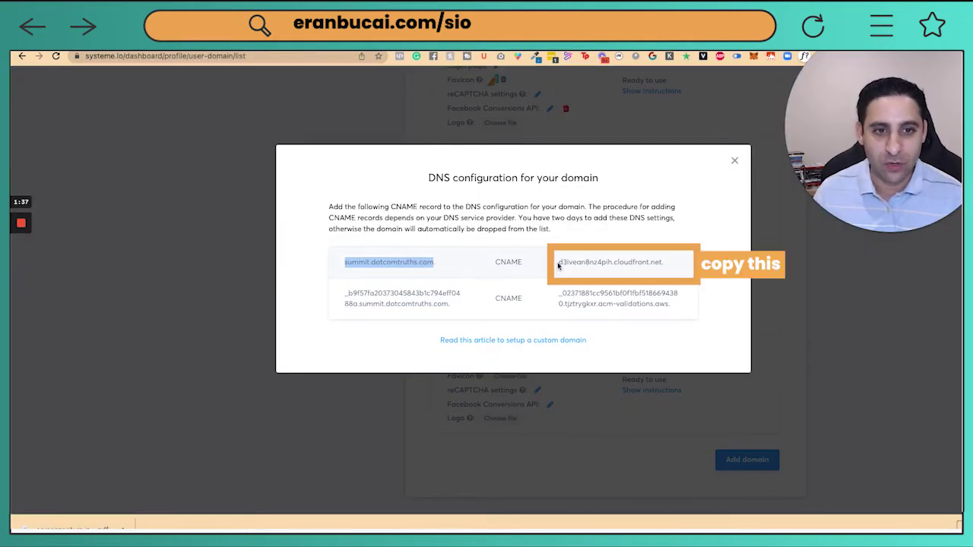
drag(558, 262, 655, 262)
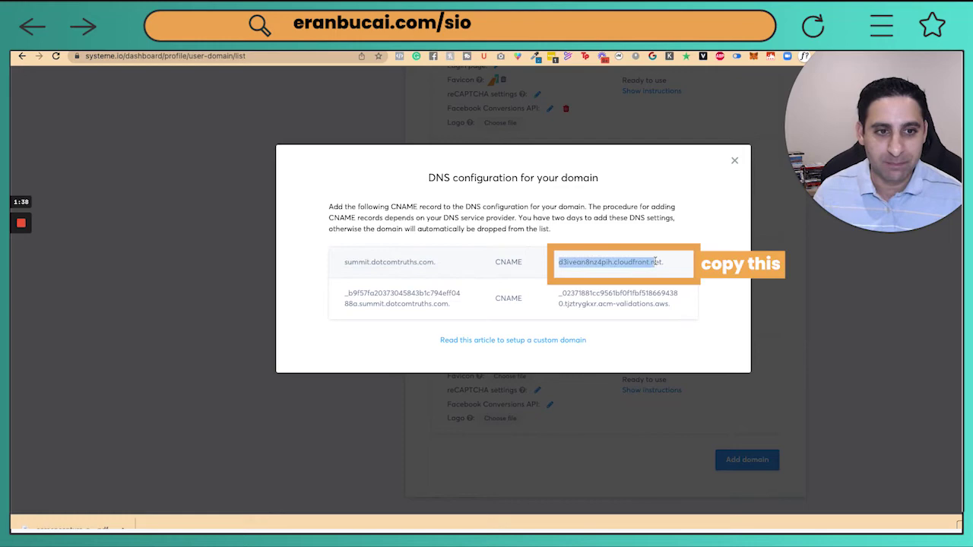
key(super+c)
key(ctrl+Tab)
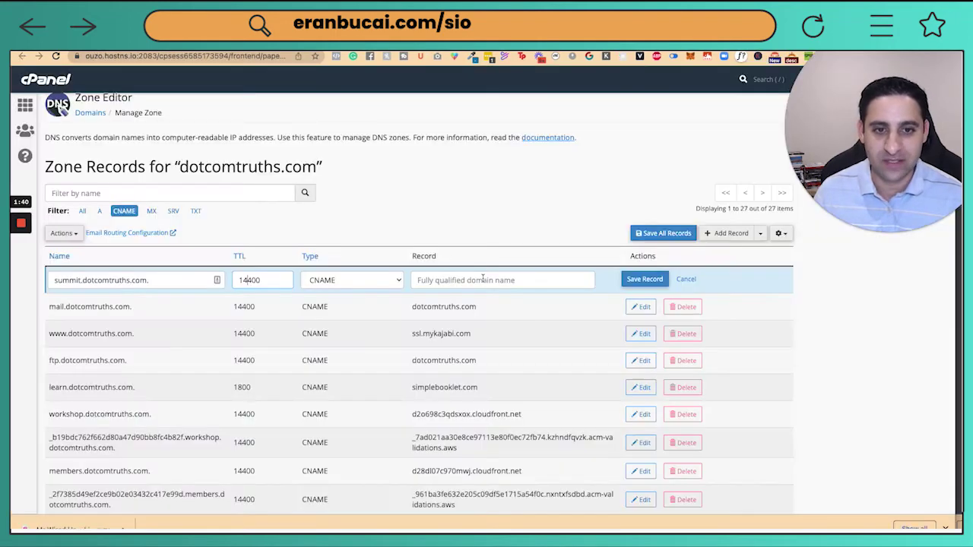
click(479, 280)
key(super+v)
key(ctrl+Tab)
key(ctrl+shift+Tab)
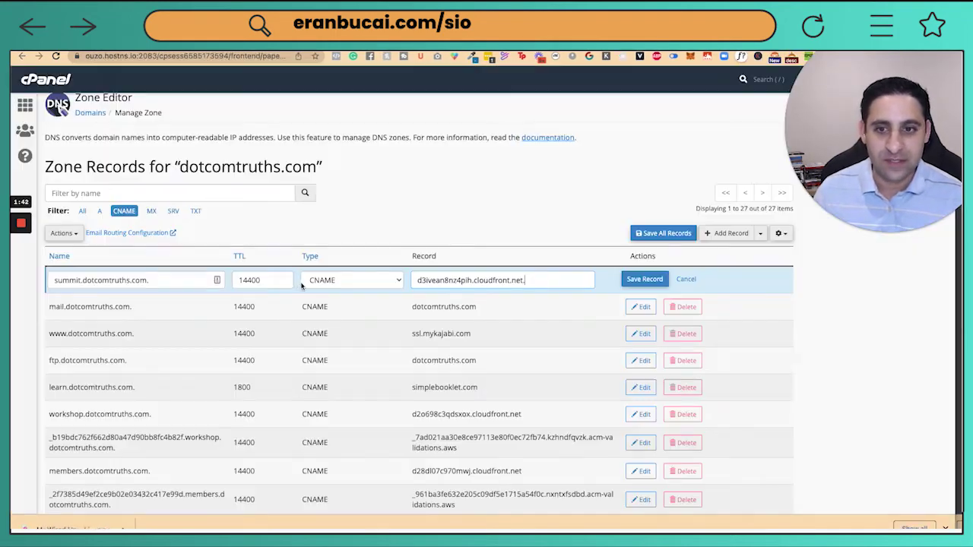
- Set the summit record's TTL to 3600 and save the record
scroll(270, 282, down, 15)
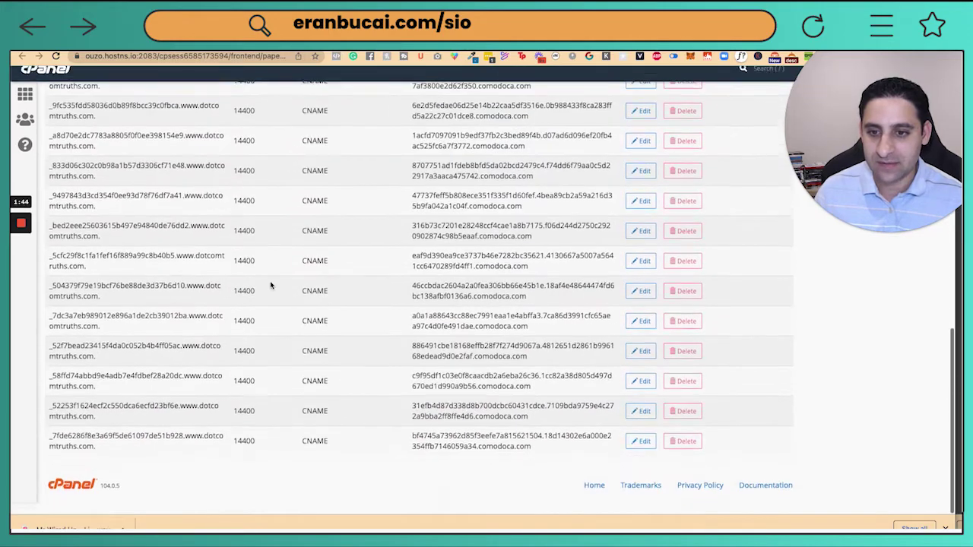
scroll(271, 285, up, 12)
scroll(269, 285, up, 5)
drag(263, 286, 235, 285)
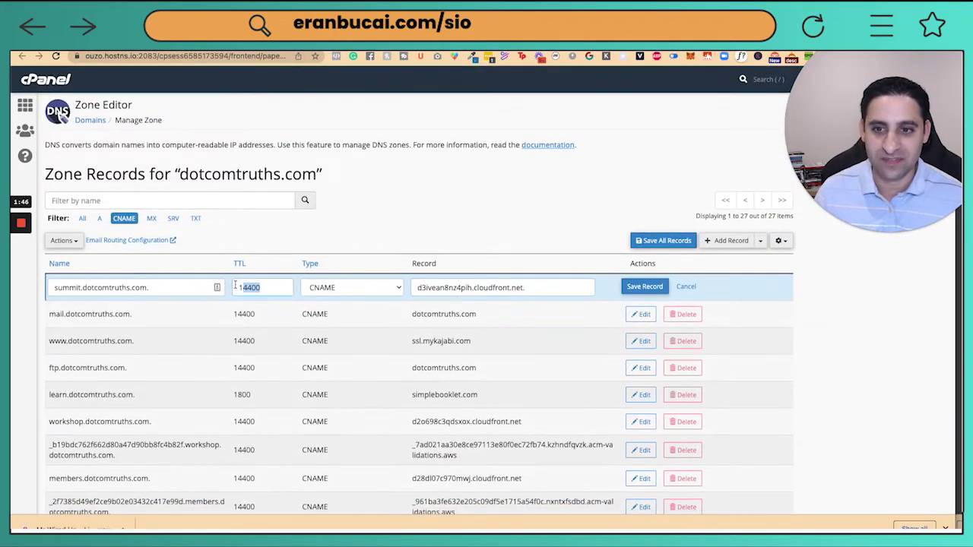
text(3600)
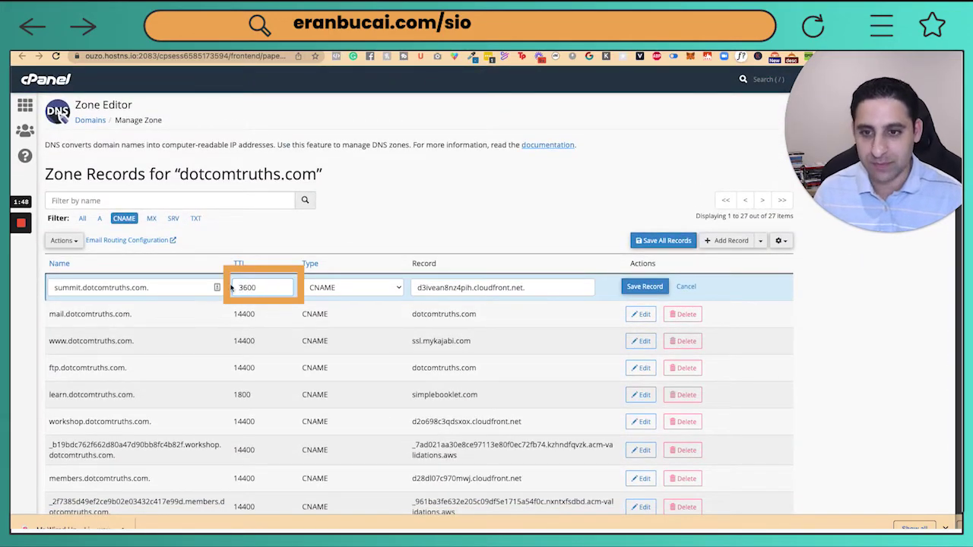
click(646, 288)
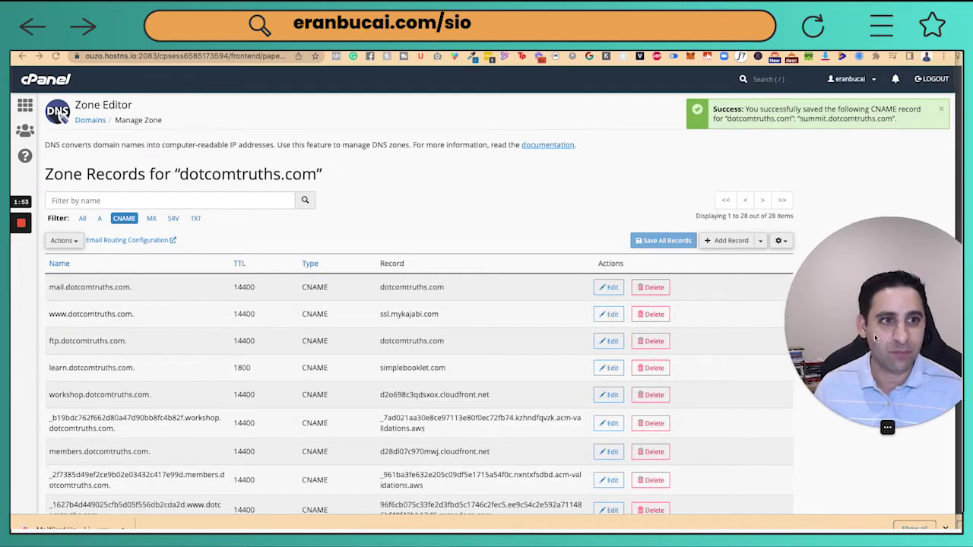
- Start a second zone record of type CNAME with a TTL of 3600
click(730, 241)
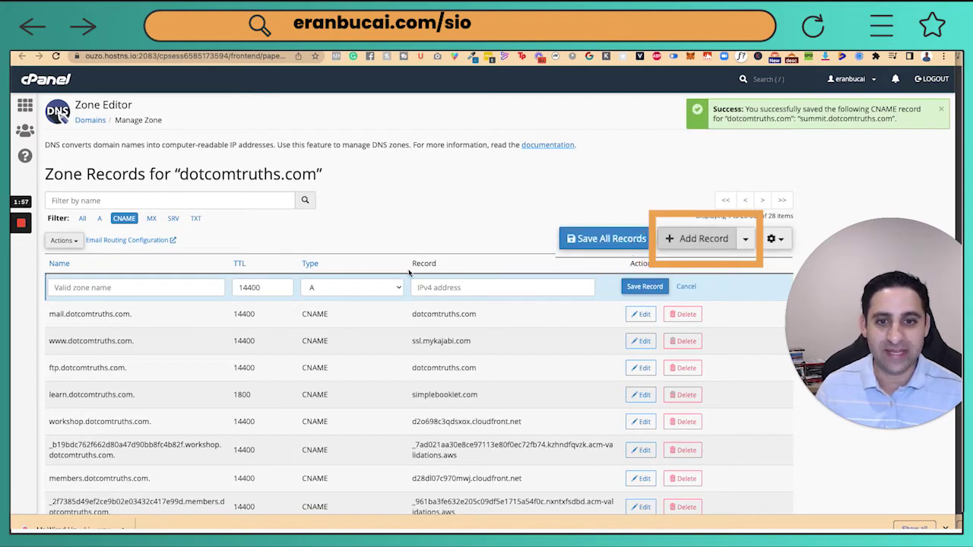
click(339, 289)
click(322, 323)
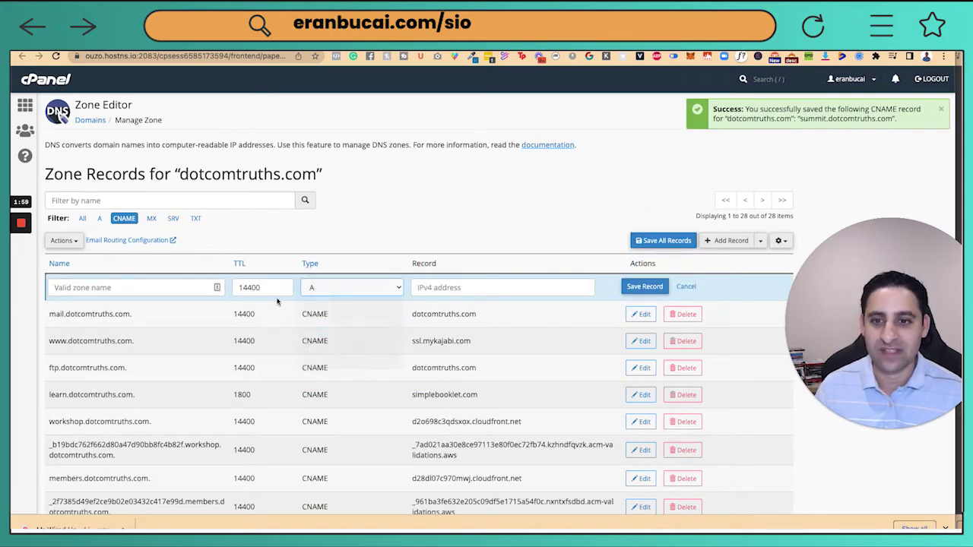
double_click(257, 289)
text(3600)
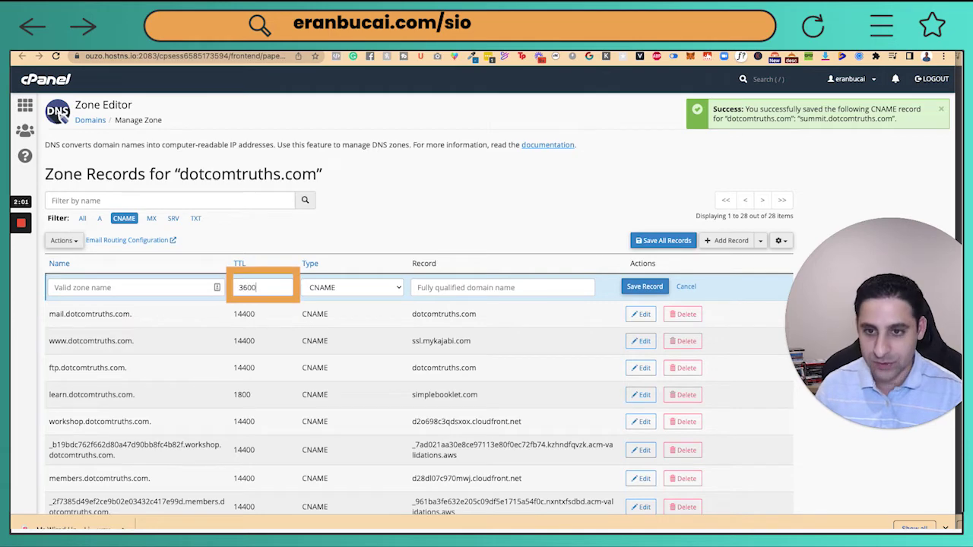
- Copy the second CNAME entry's name up to the word "summit" from systeme.io into the new cPanel record's name
key(ctrl+Tab)
drag(344, 293, 381, 303)
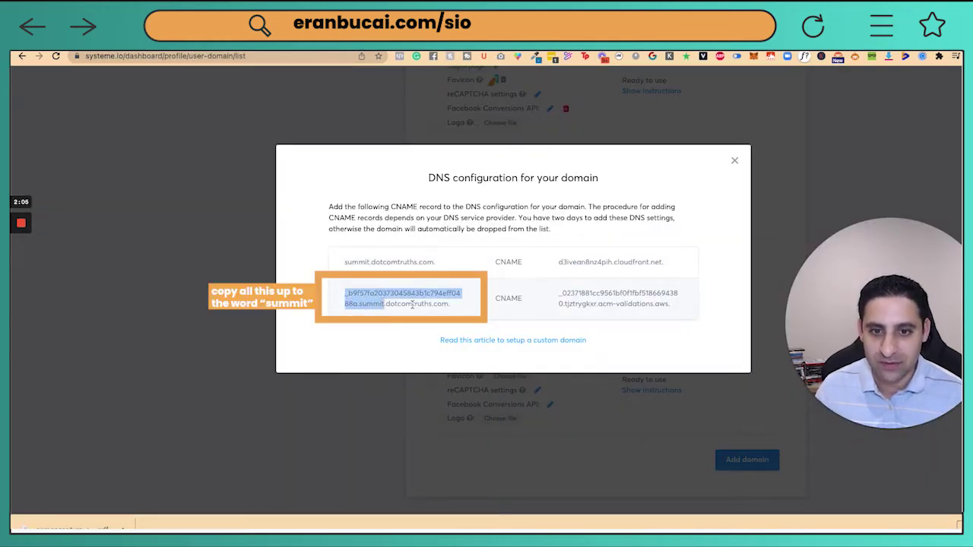
key(ctrl+c)
key(ctrl+Tab)
click(162, 286)
key(ctrl+v)
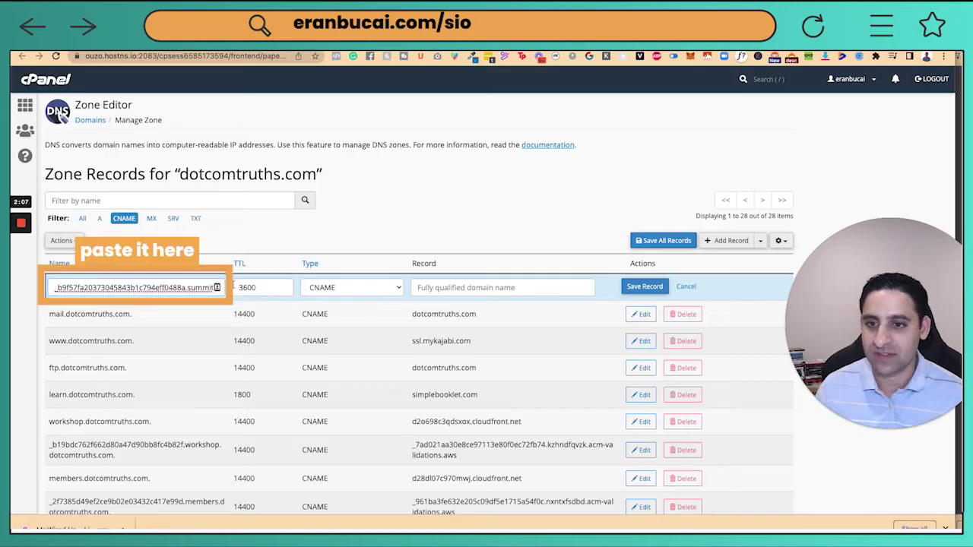
- Copy the second entry's acm-validations.aws target from systeme.io into the new cPanel record's domain value
key(ctrl+Tab)
drag(560, 292, 671, 306)
key(ctrl+c)
key(ctrl+Tab)
click(501, 287)
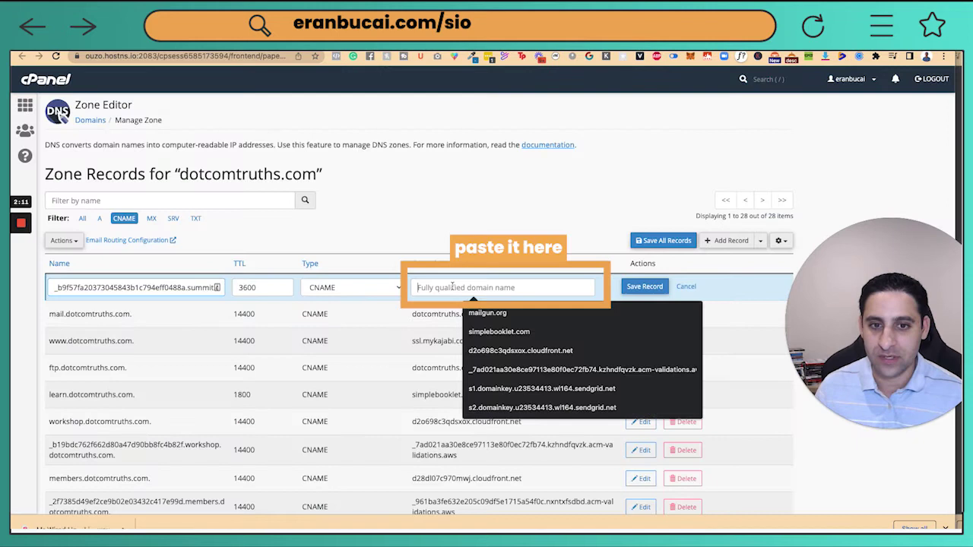
key(ctrl+v)
- Remove the last character at the end of the second record's name
click(157, 287)
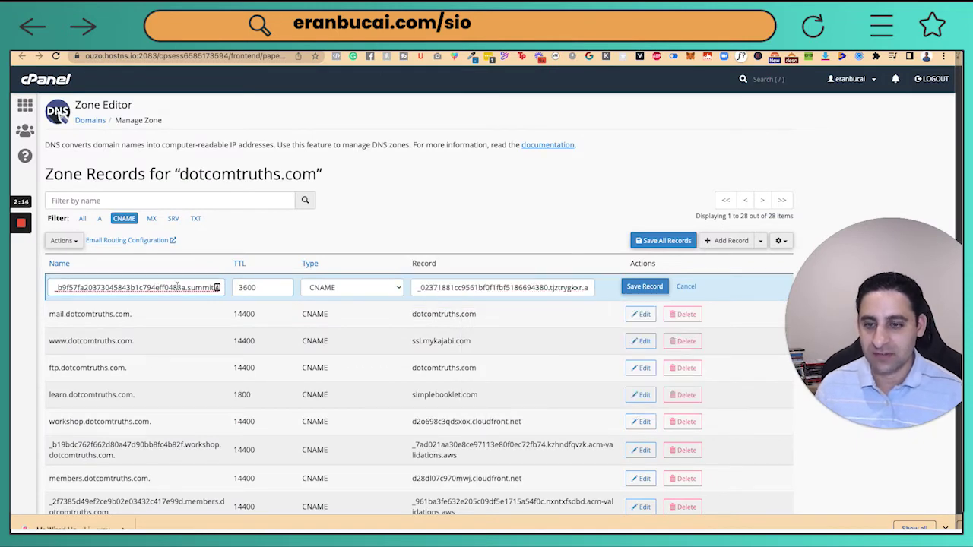
key(End)
key(BackSpace)
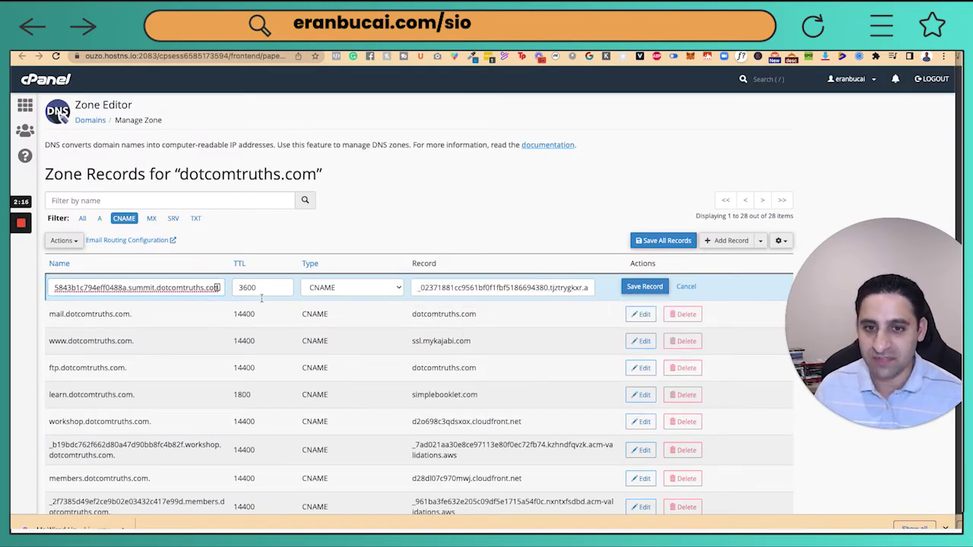
- Save the second CNAME record in cPanel, and reload the domain list in systeme.io after closing its DNS instructions
click(645, 287)
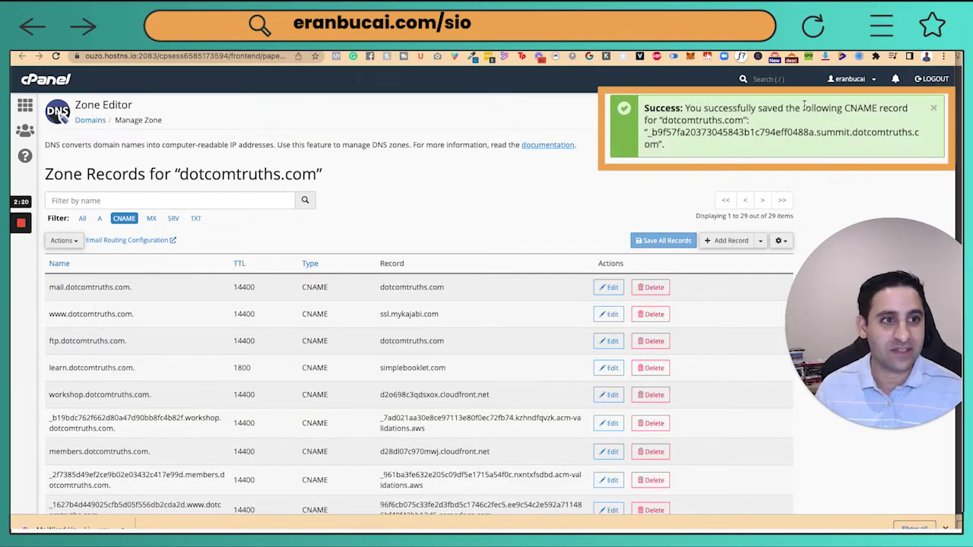
key(super+grave)
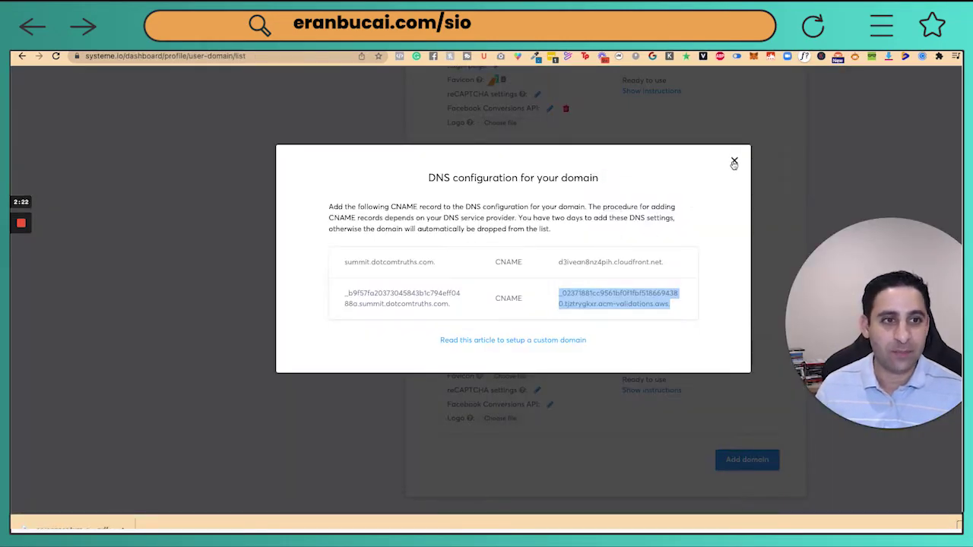
click(734, 162)
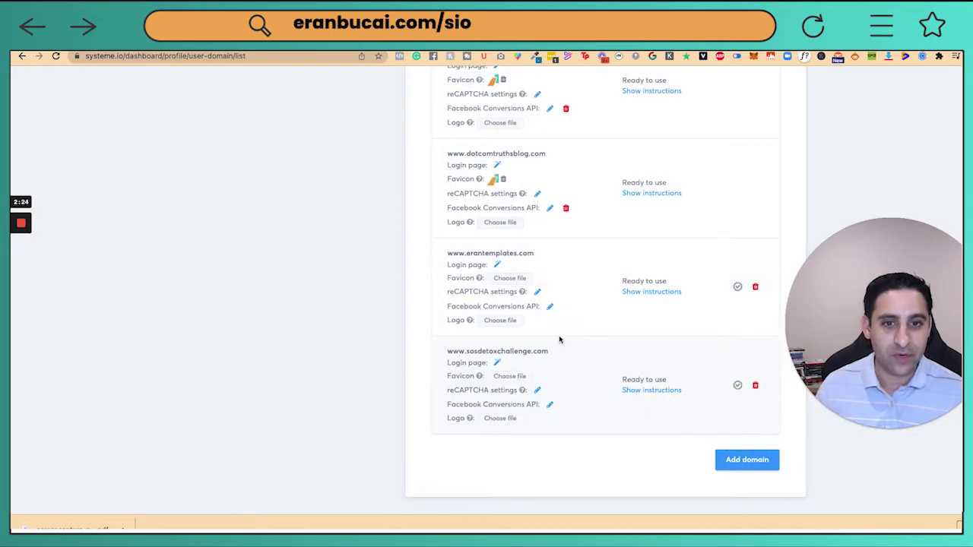
key(super+r)
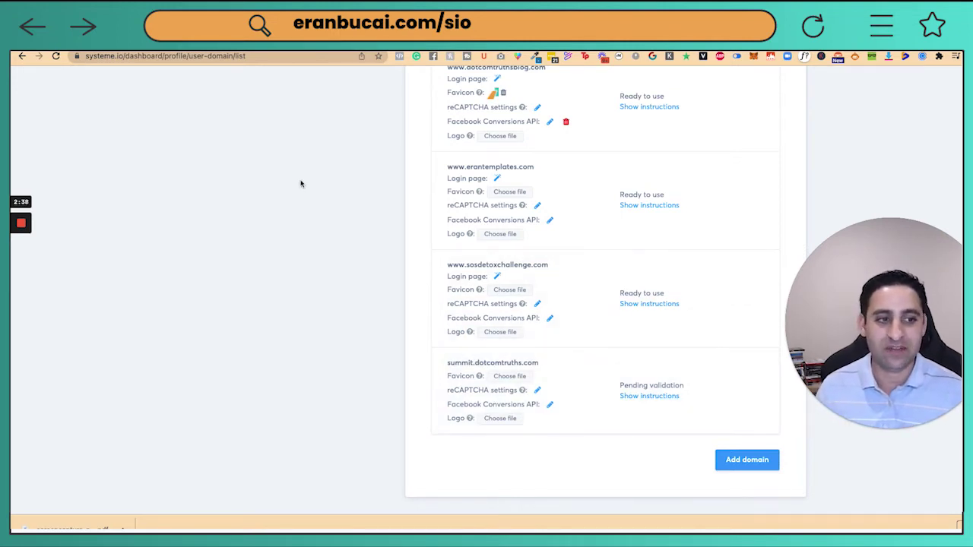
mouse_move(20, 228)
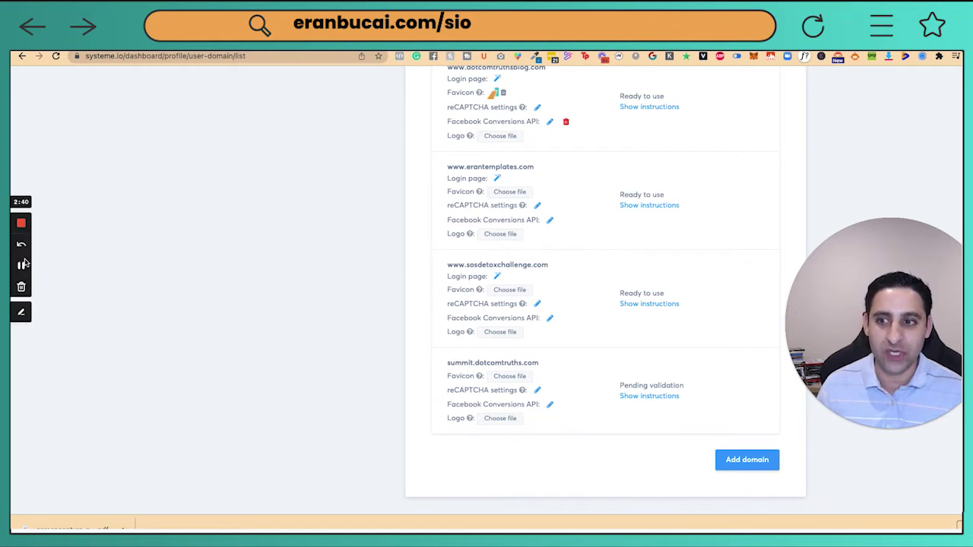
click(22, 266)
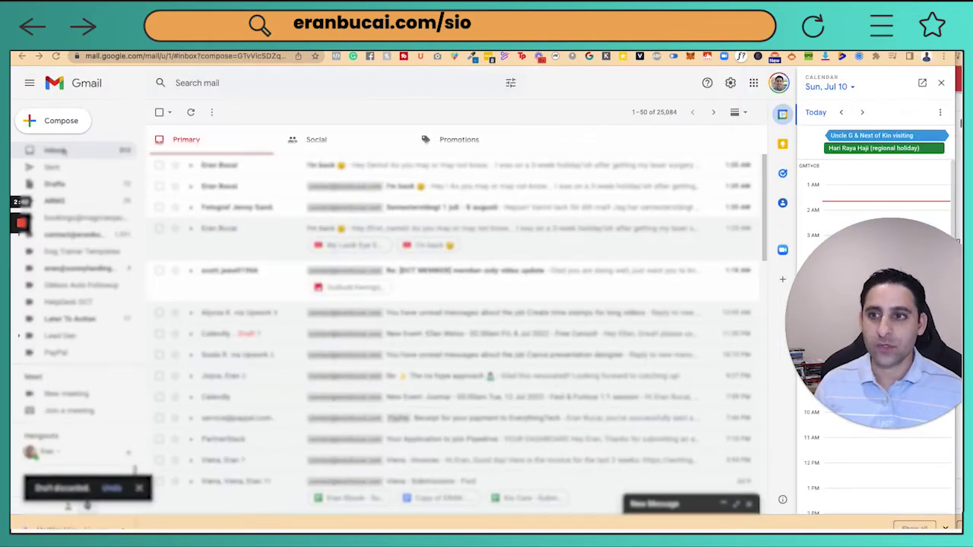
- Compose a new Gmail message to Systeme.io support with the subject "Domain / SSL connection"
click(63, 120)
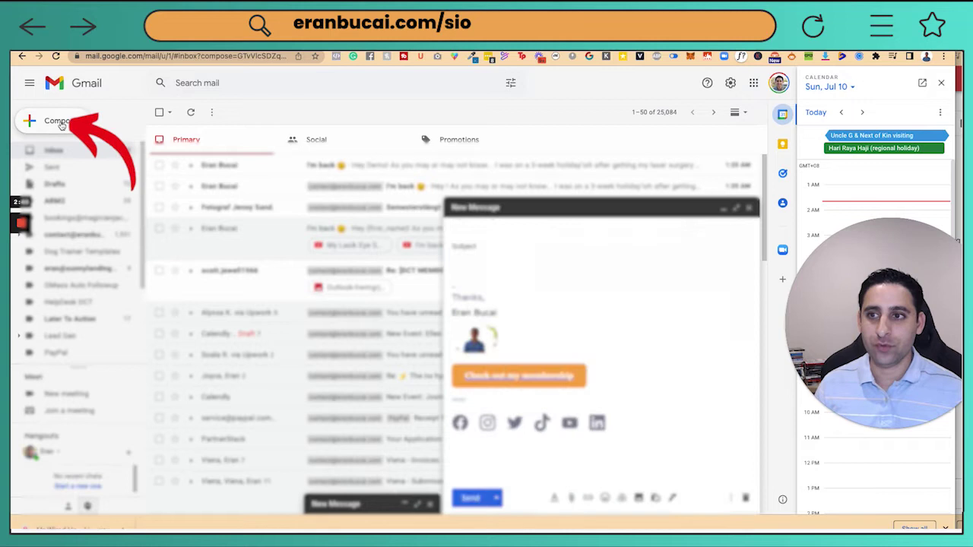
text(syste)
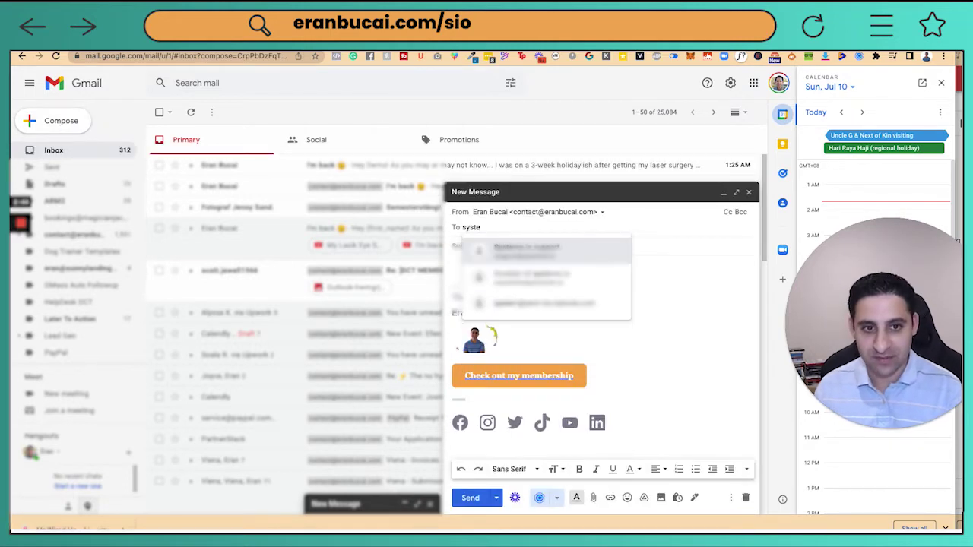
key(Return)
key(Tab)
text(D)
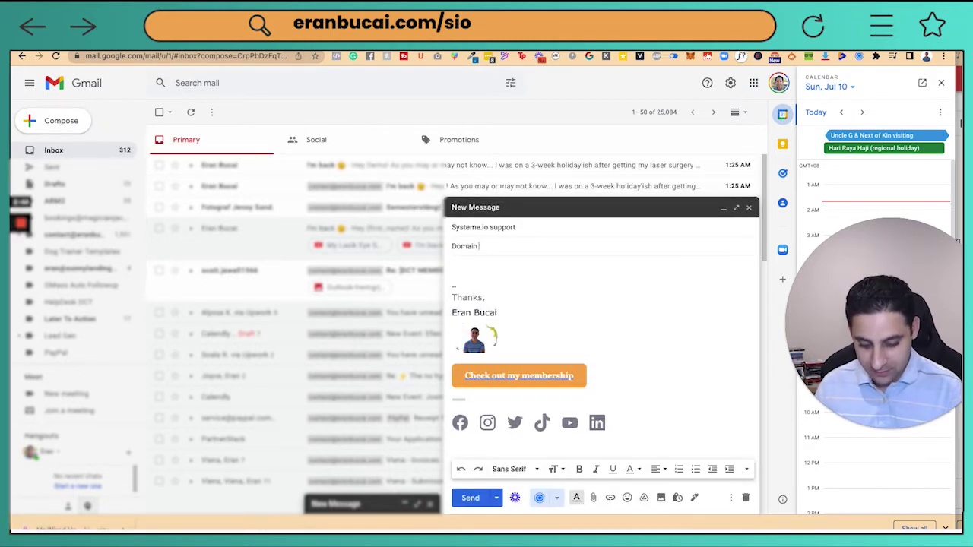
text(omain / SSL connection)
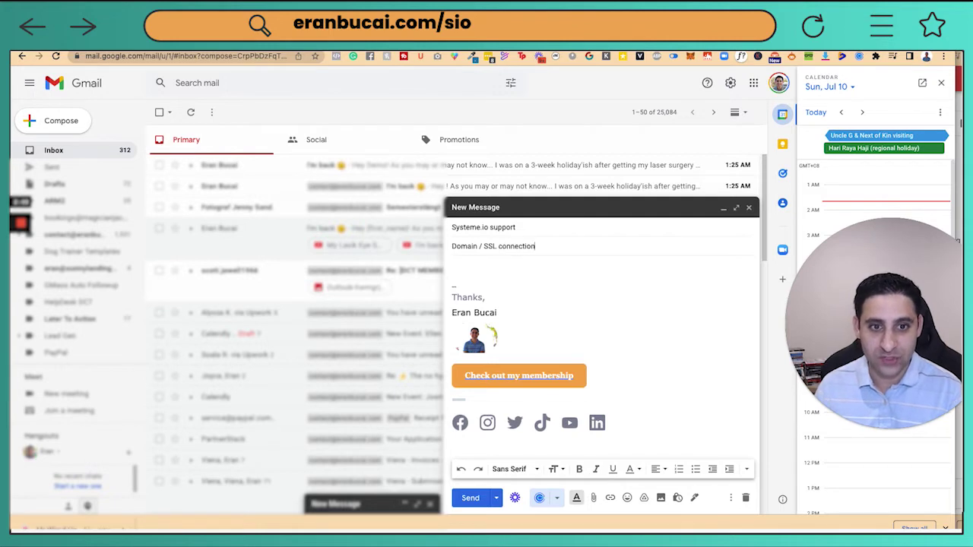
- Insert the /domainsyst text snippet into the email body and delete the duplicate greeting line above it
key(Tab)
text(H)
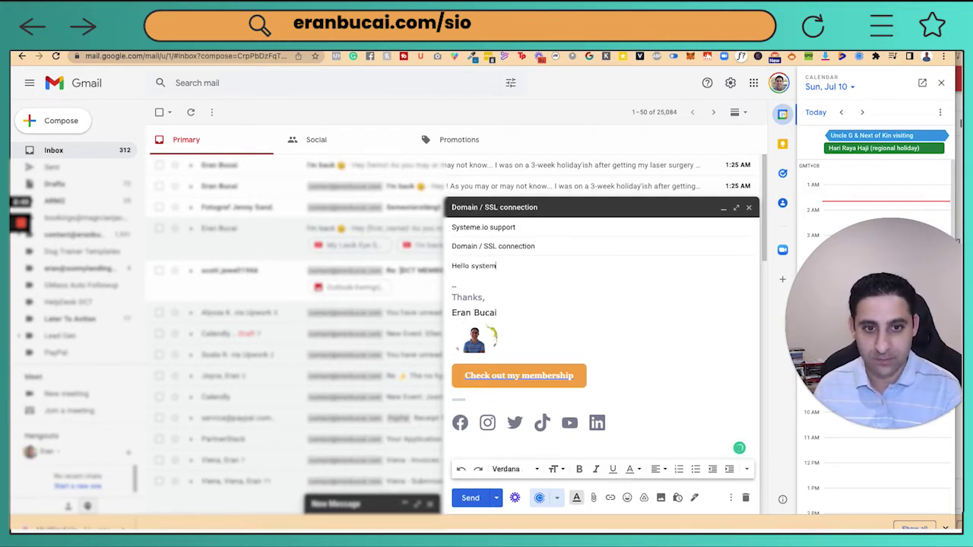
text(ello systeme support)
key(Return)
key(Return)
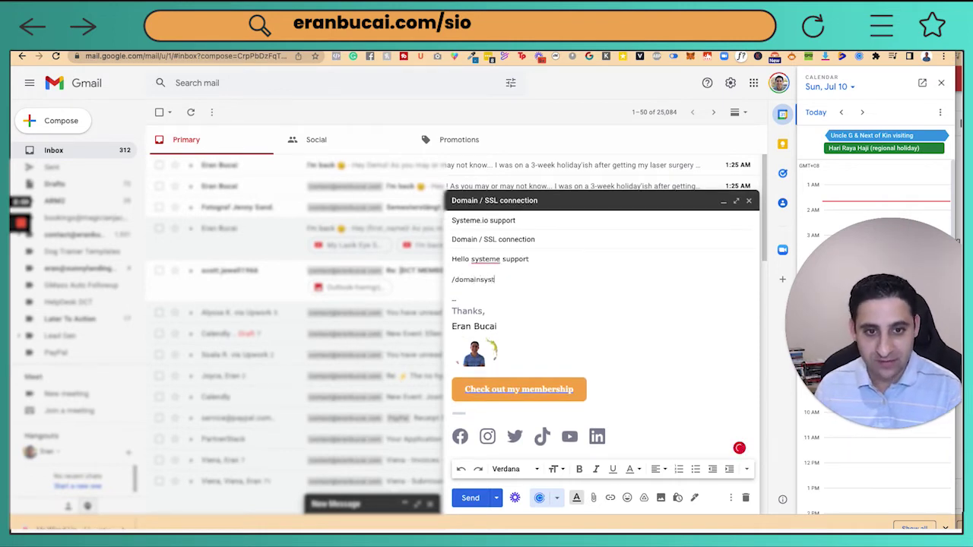
text(/domainsyst)
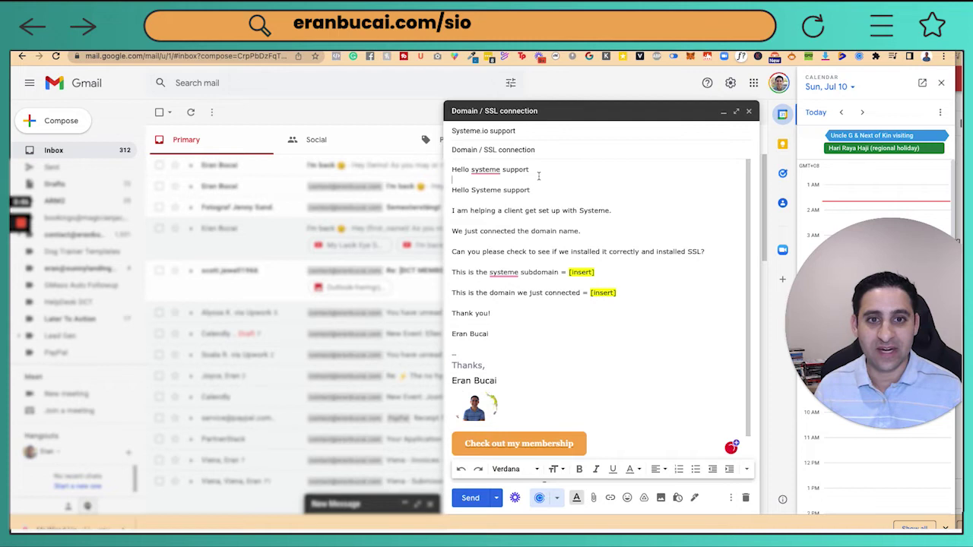
triple_click(535, 170)
key(BackSpace)
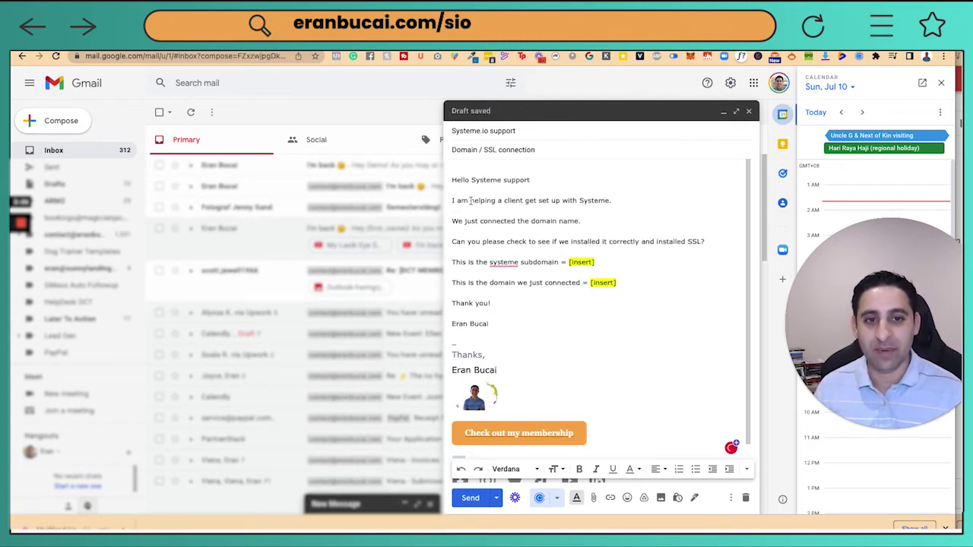
- Replace the sentence about helping a client and the line after it with "I just connected a domain name."
drag(468, 201, 540, 200)
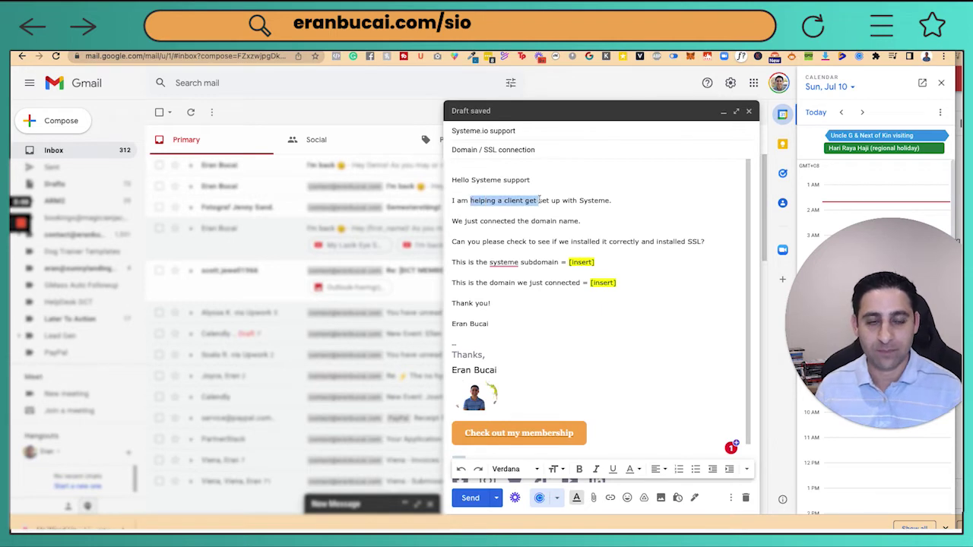
key(BackSpace)
triple_click(486, 201)
text(I just connected)
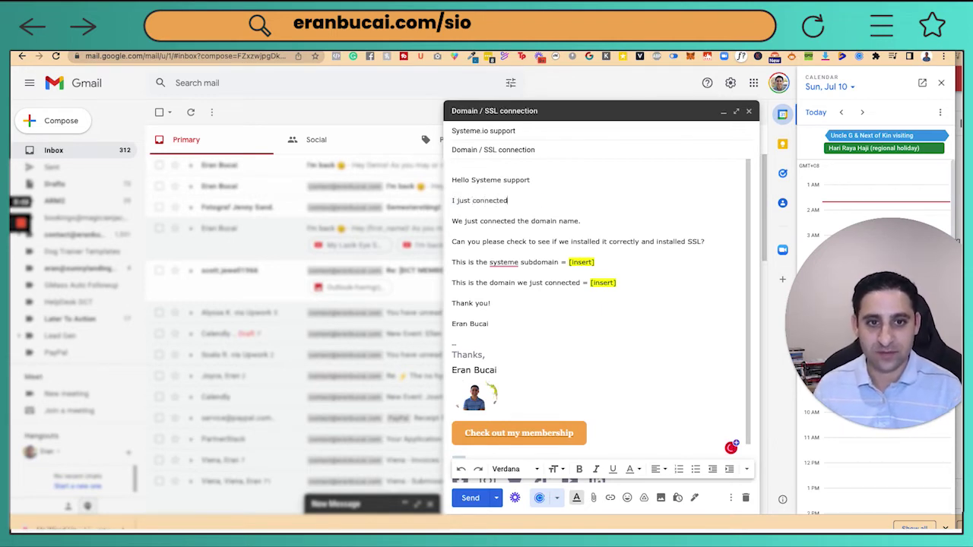
key(shift+Down)
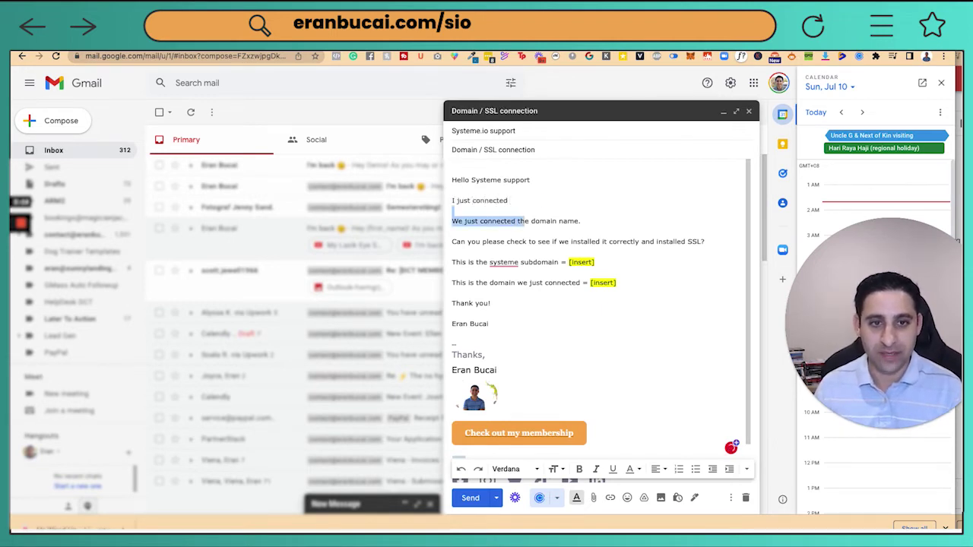
key(shift+Right)
text(subdomain = )
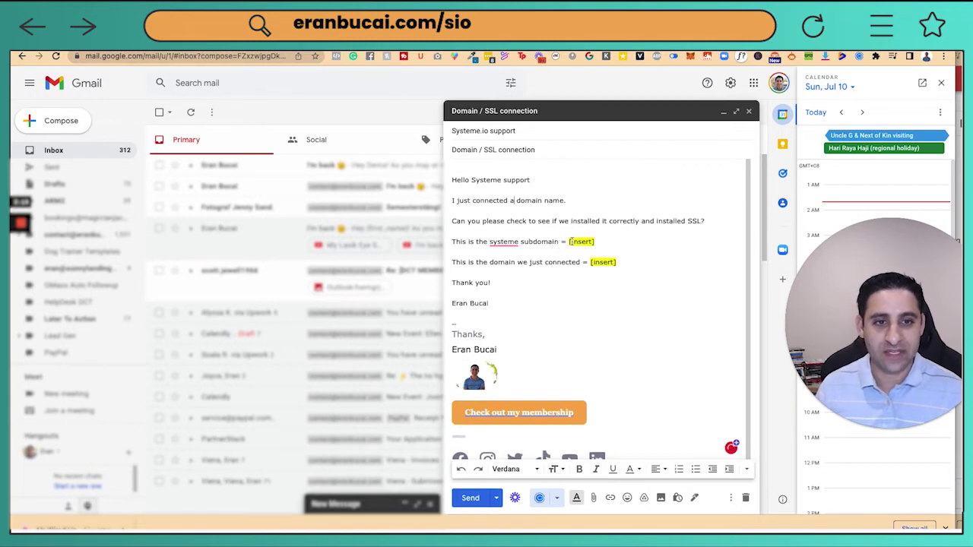
- Replace the two placeholders with the account's own systeme.io subdomain and the connected domain summit.dotcomtruths.com
text(eranbucai.sy)
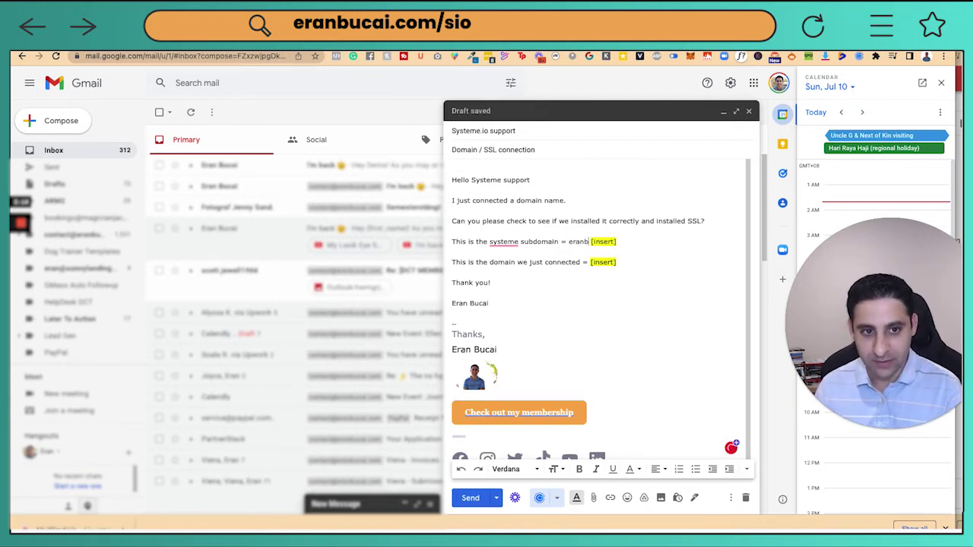
text(steme.io)
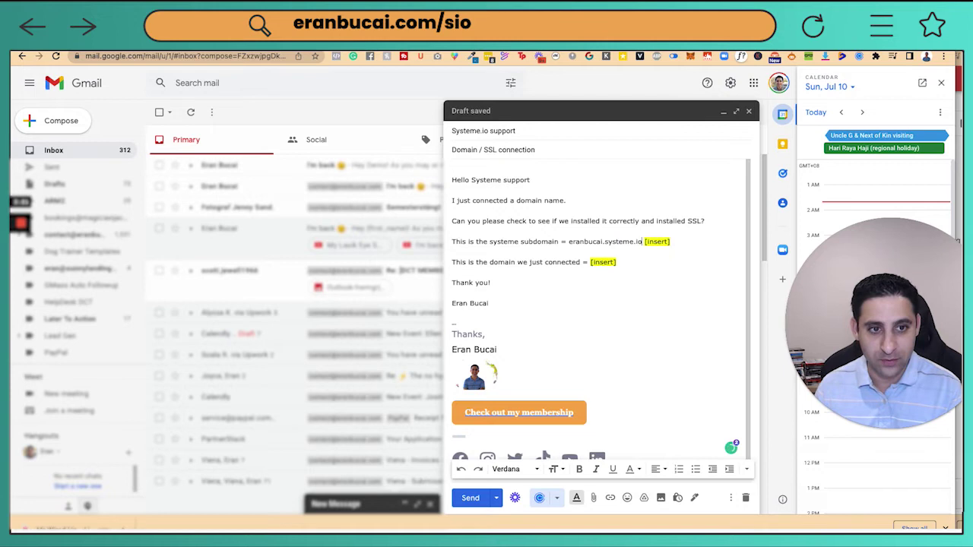
key(shift+End)
key(BackSpace)
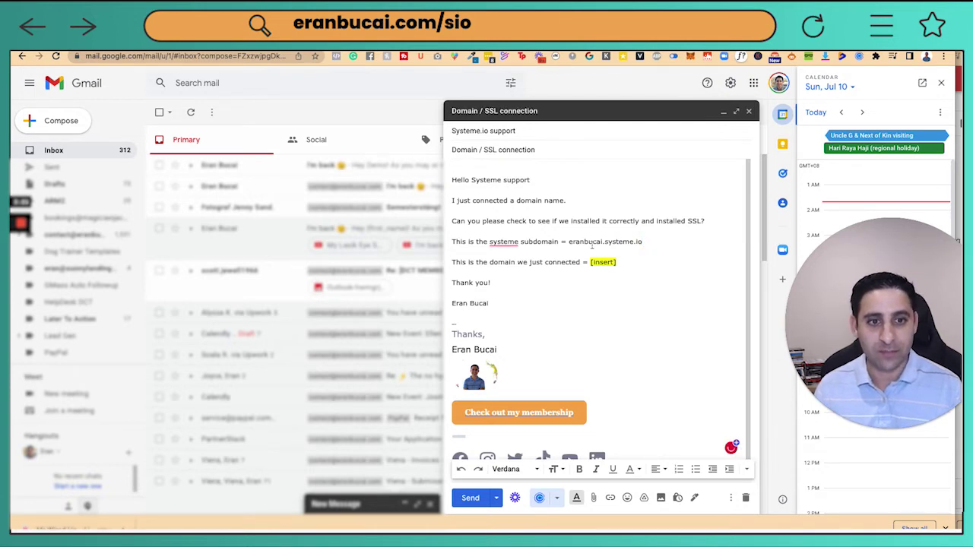
click(625, 260)
key(ctrl+shift+Left)
key(BackSpace)
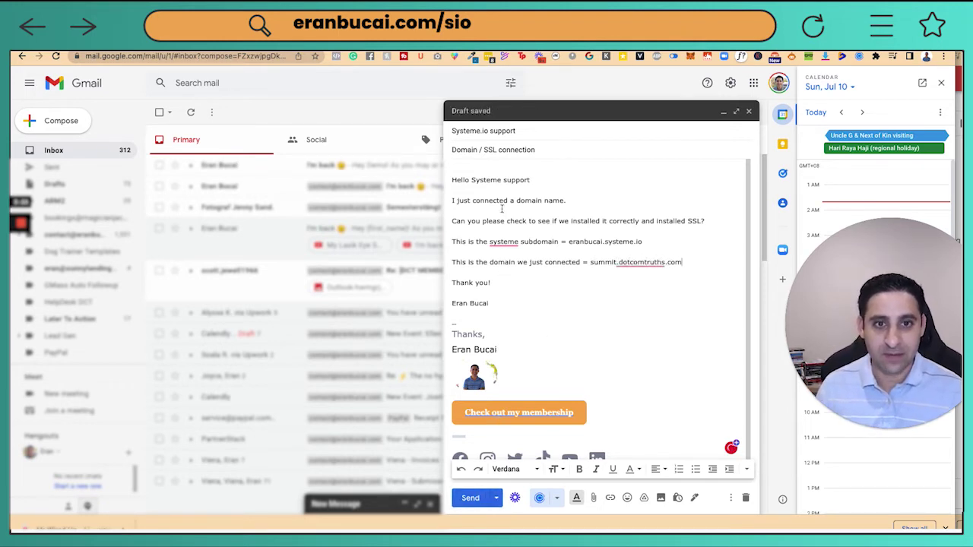
- Change "domain name" to "sub-domain name" in the opening sentence and send the email
click(520, 200)
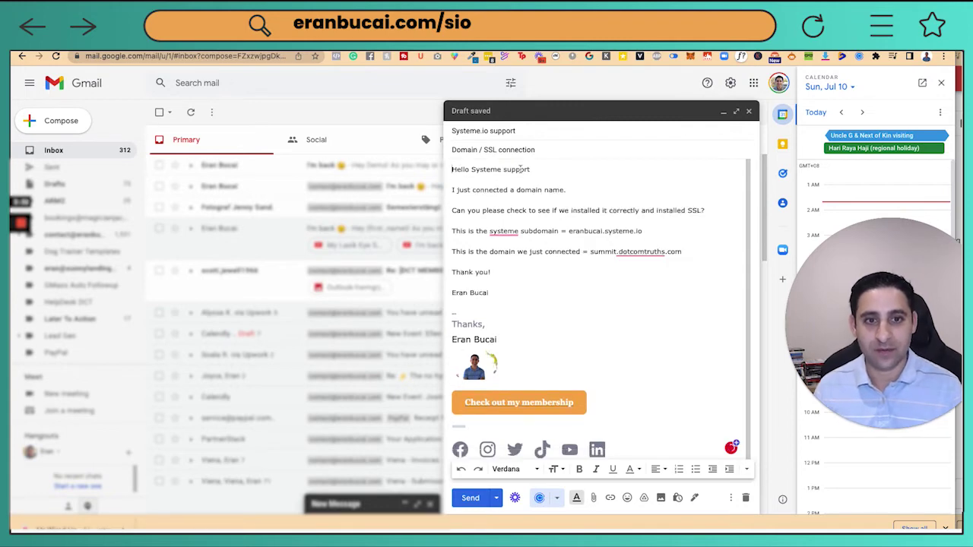
text(sub-)
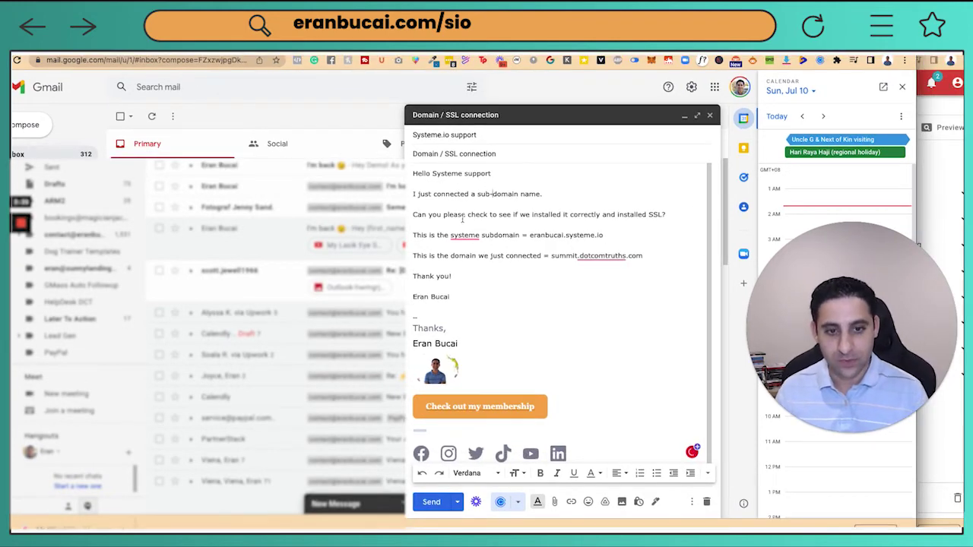
click(431, 502)
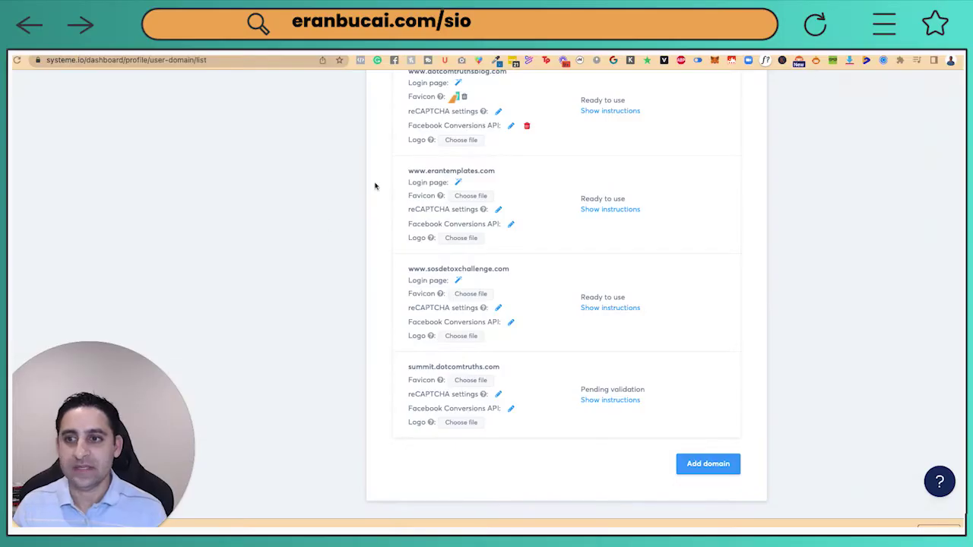
- Open dnschecker.org in a new browser tab
key(ctrl+t)
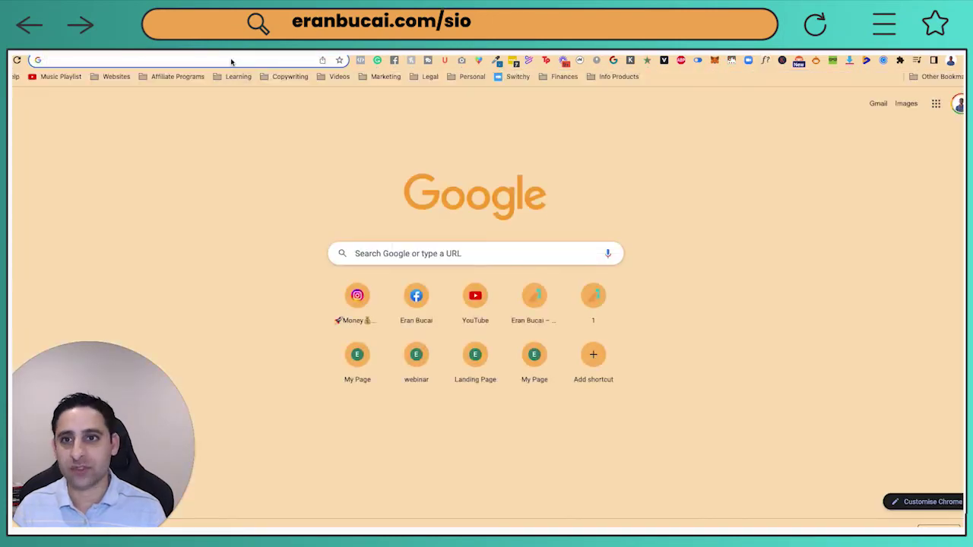
text(dns)
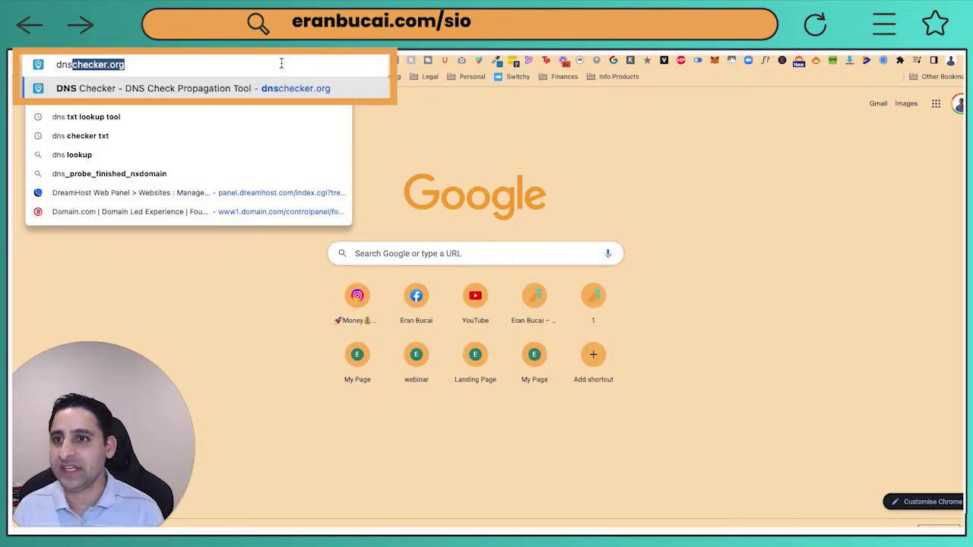
key(Return)
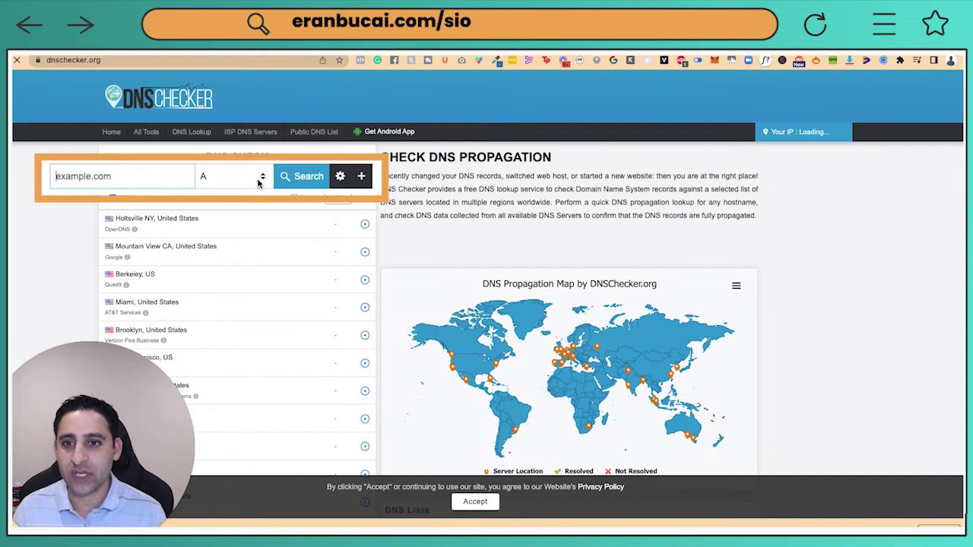
- Run a DNS propagation check of record type CNAME for summit.dotcomtruths.com
click(229, 182)
click(233, 210)
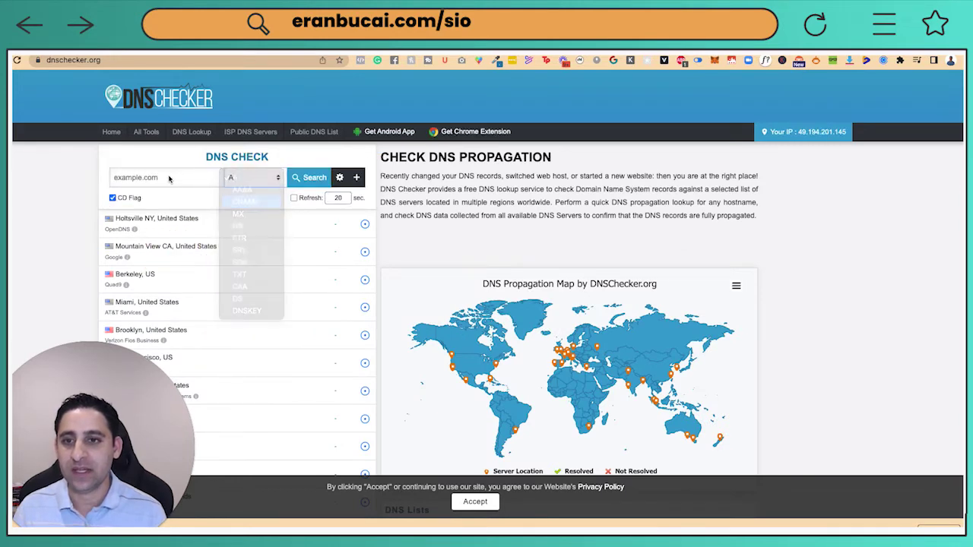
click(168, 177)
text(summi)
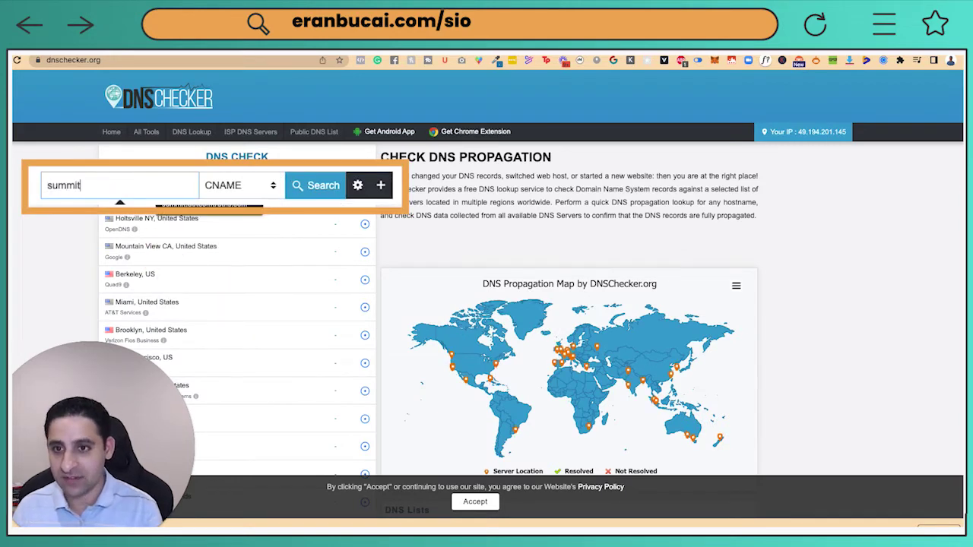
text(t)
key(Down)
key(Return)
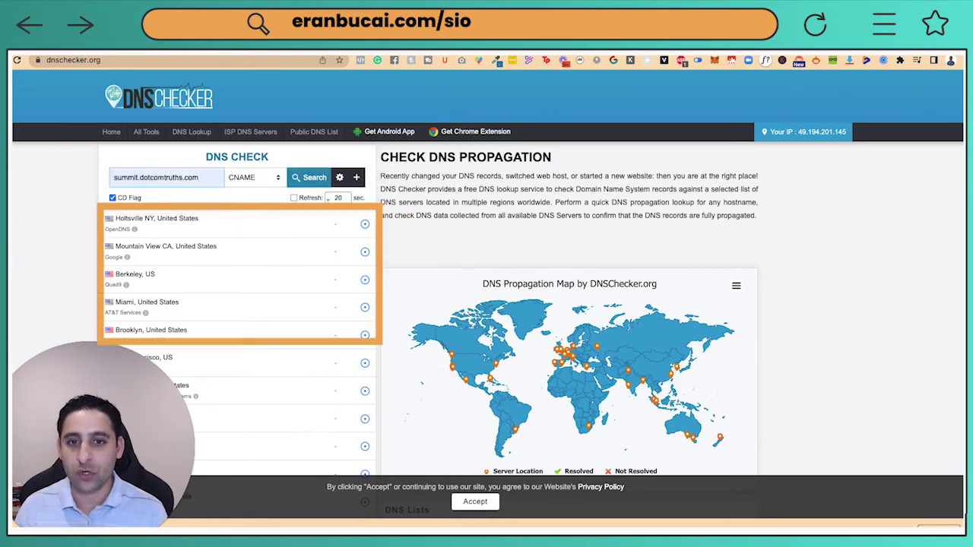
click(304, 180)
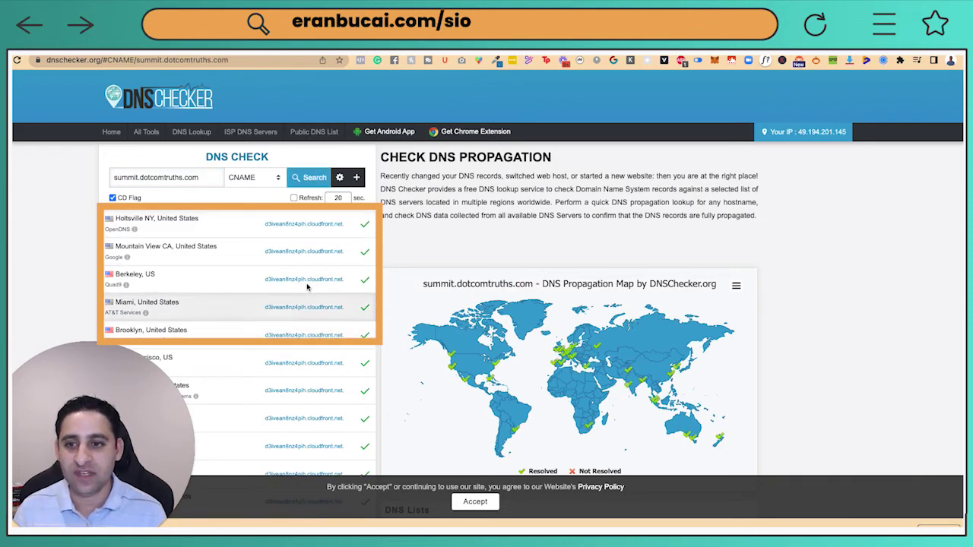
- Compare the propagation results with the cloudfront.net target in systeme.io's DNS instructions for summit.dotcomtruths.com
scroll(328, 302, down, 5)
scroll(311, 262, down, 1)
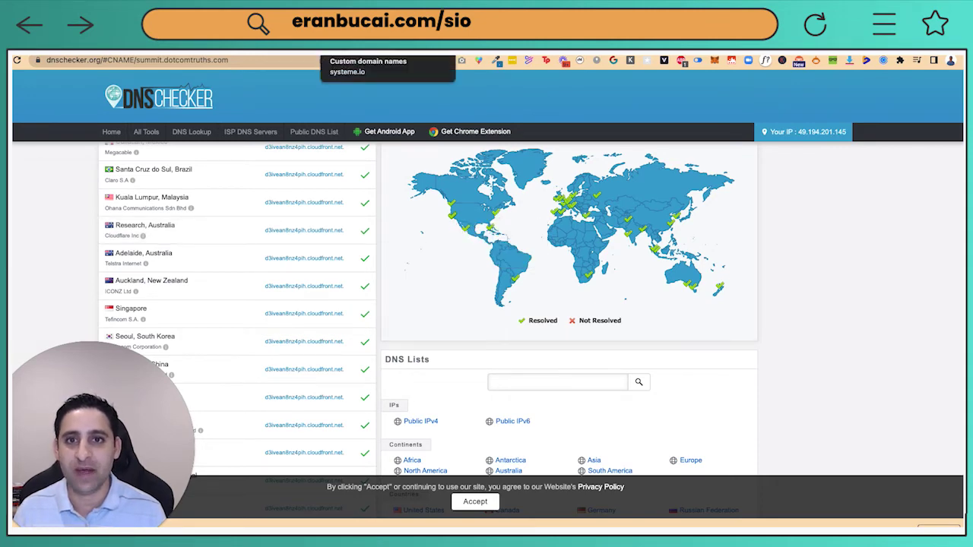
click(365, 44)
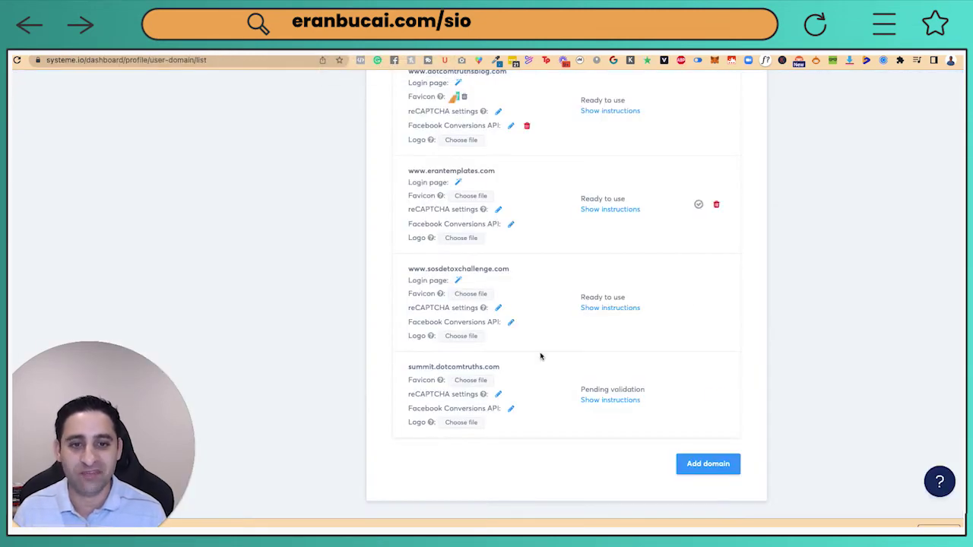
click(616, 402)
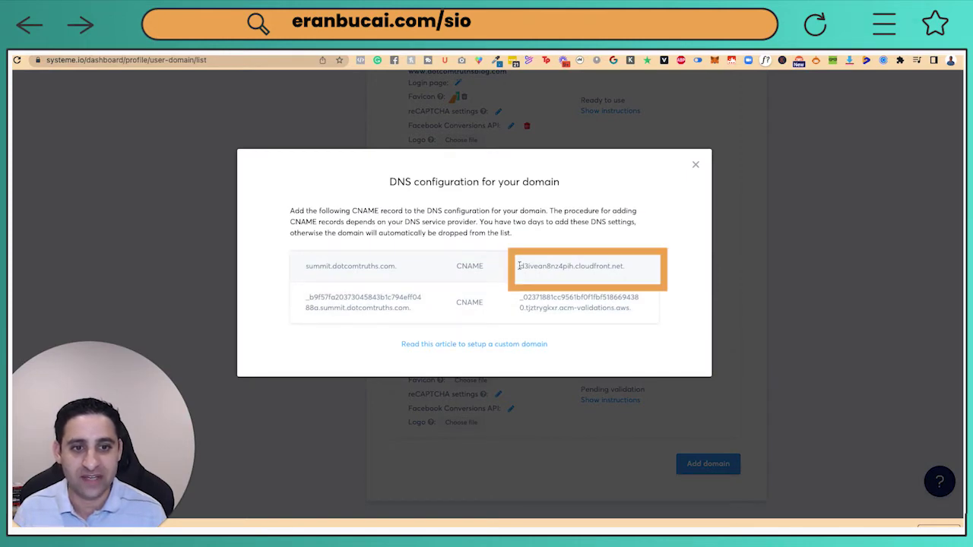
key(ctrl+Tab)
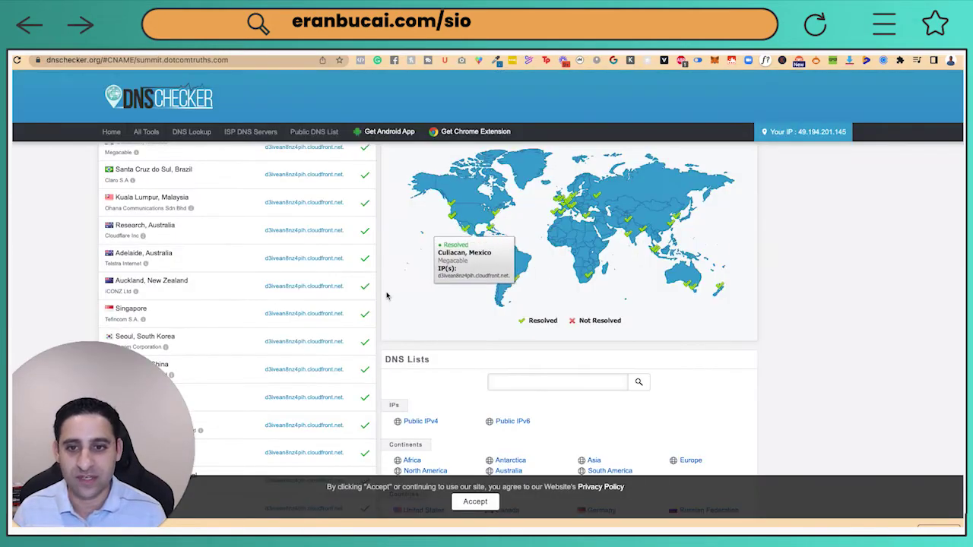
scroll(326, 335, up, 5)
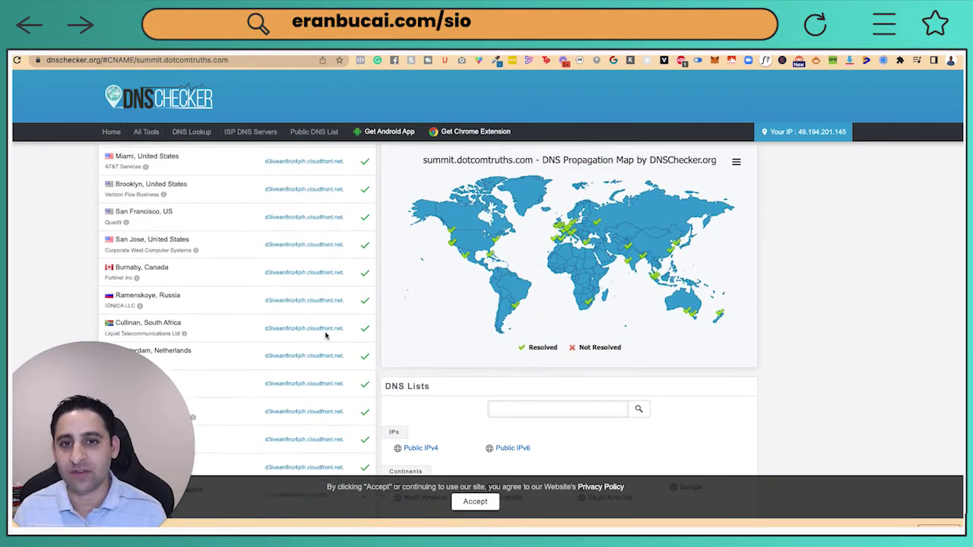